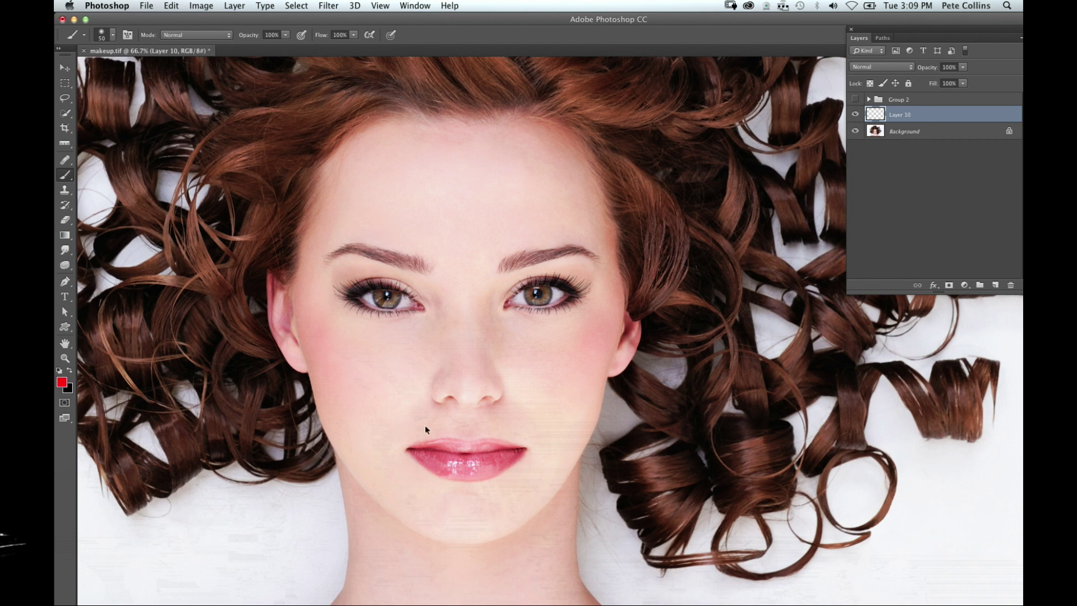
# - Set the foreground colour to a saturated blue-violet, 4200ff, for painting the lips
pyautogui.press('super+equal')
pyautogui.press('super+equal')
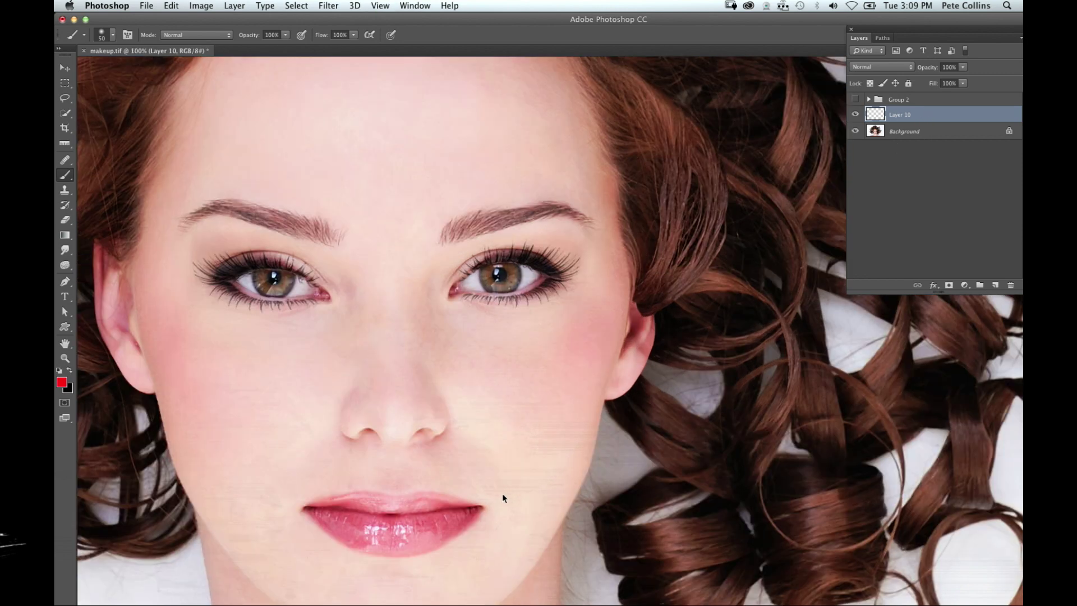
pyautogui.scroll(-10, 423, 498)
pyautogui.hscroll(-6, 423, 497)
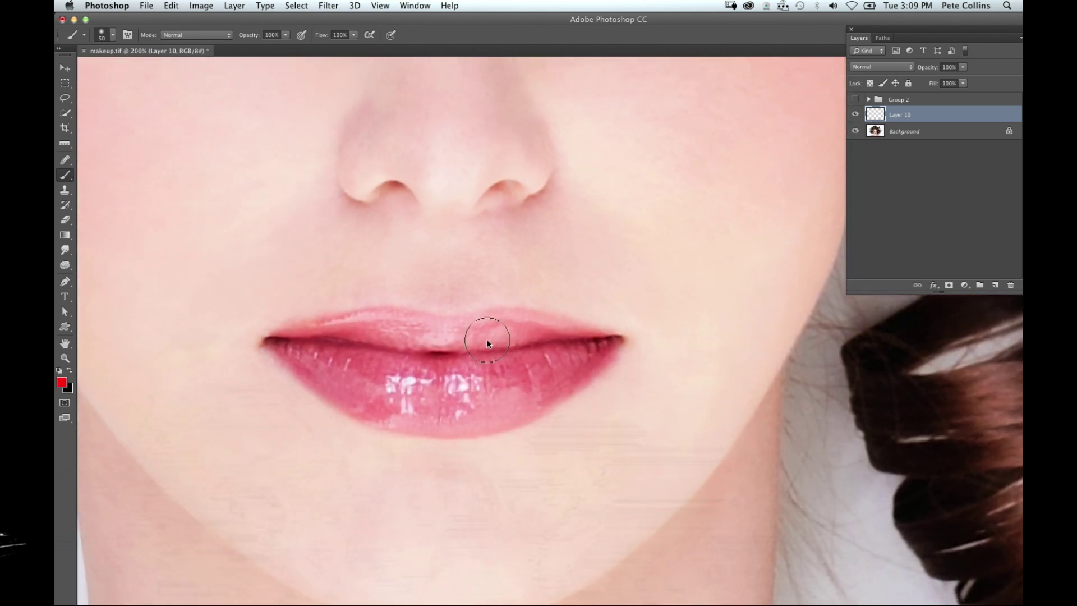
pyautogui.click(62, 383)
pyautogui.click(350, 131)
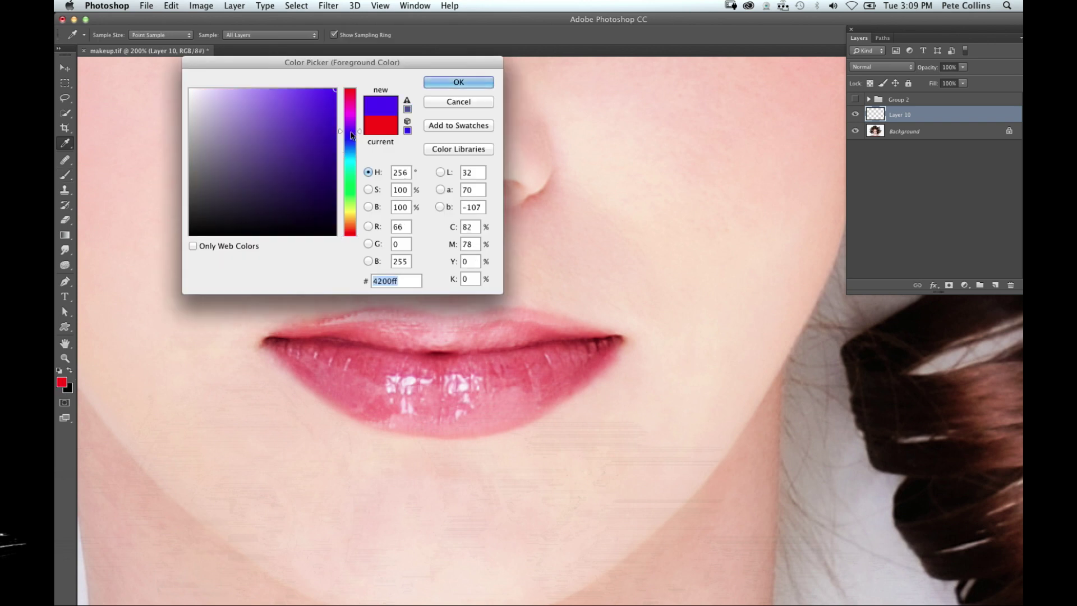
pyautogui.click(453, 82)
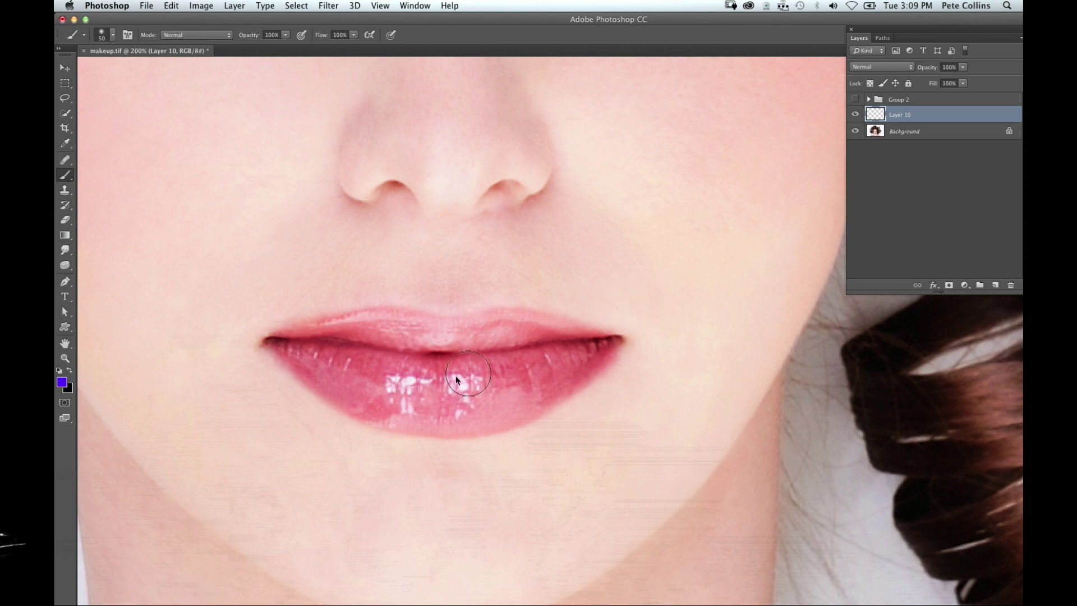
# - Set the empty layer's blend mode to Soft Light and brush the blue-violet over both lips
pyautogui.moveTo(316, 349)
pyautogui.mouseDown()
pyautogui.moveTo(382, 379)
pyautogui.moveTo(546, 339)
pyautogui.moveTo(565, 350)
pyautogui.moveTo(449, 397)
pyautogui.mouseUp()
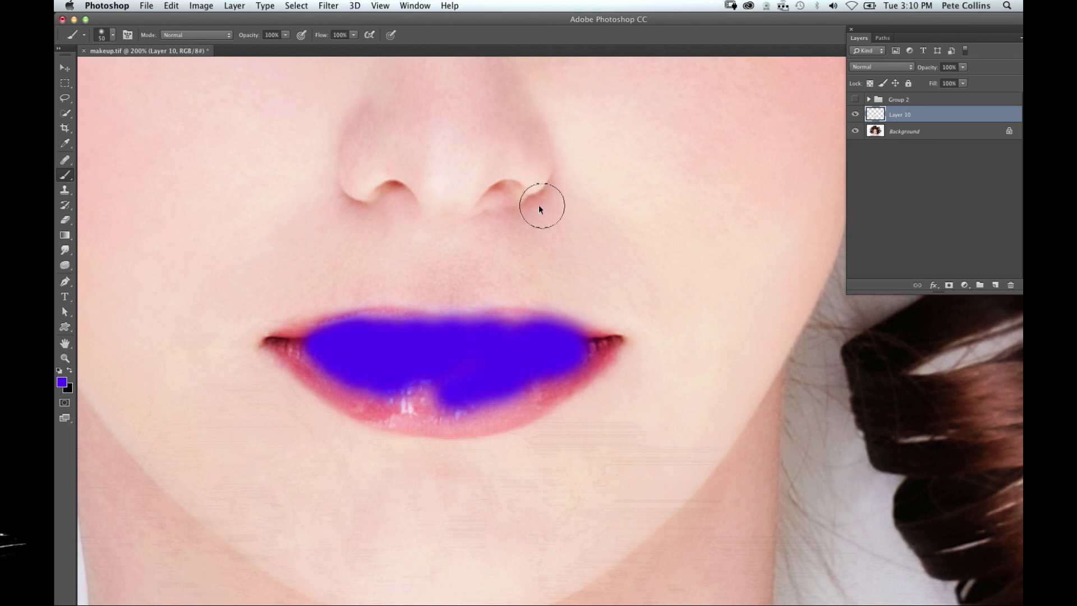
pyautogui.press('super+z')
pyautogui.click(898, 70)
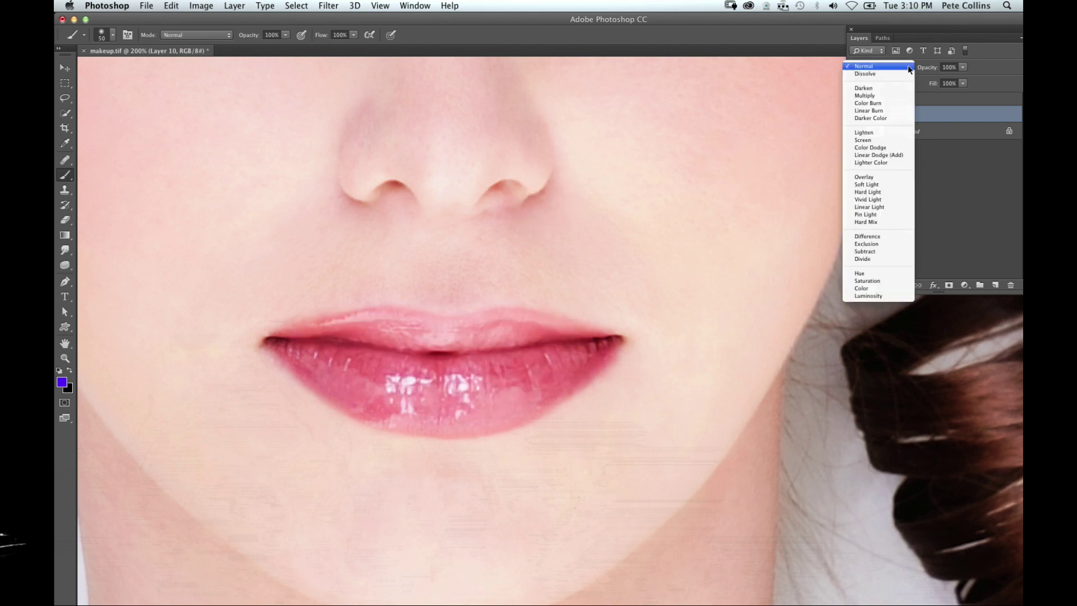
pyautogui.click(879, 185)
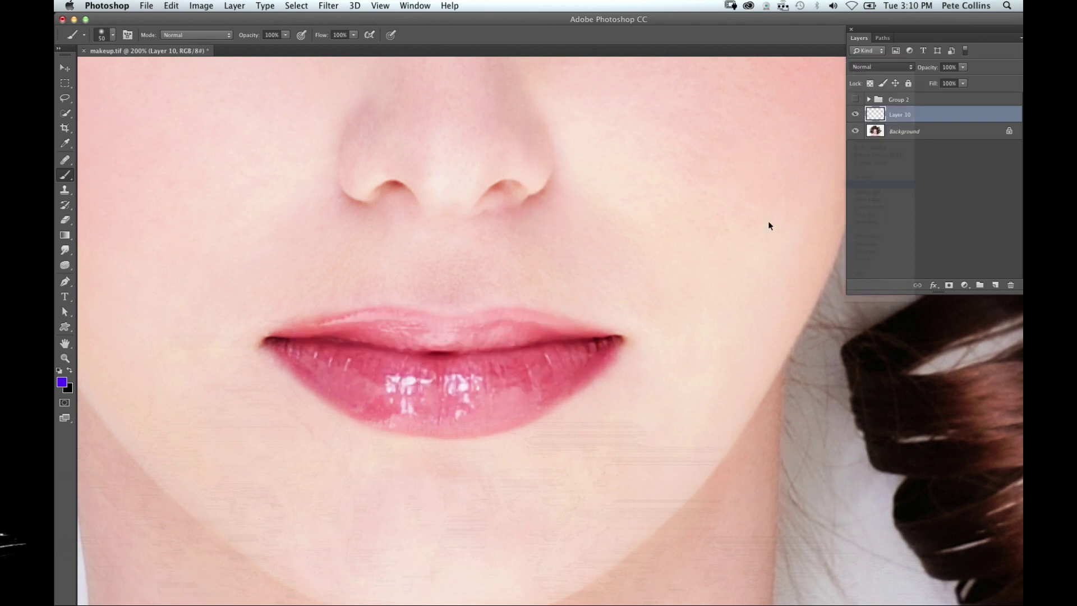
pyautogui.moveTo(308, 355)
pyautogui.mouseDown()
pyautogui.moveTo(387, 332)
pyautogui.moveTo(419, 344)
pyautogui.moveTo(457, 331)
pyautogui.moveTo(561, 337)
pyautogui.moveTo(584, 366)
pyautogui.moveTo(493, 409)
pyautogui.moveTo(423, 414)
pyautogui.moveTo(322, 364)
pyautogui.moveTo(284, 325)
pyautogui.moveTo(388, 370)
pyautogui.moveTo(474, 373)
pyautogui.moveTo(594, 352)
pyautogui.moveTo(630, 325)
pyautogui.mouseUp()
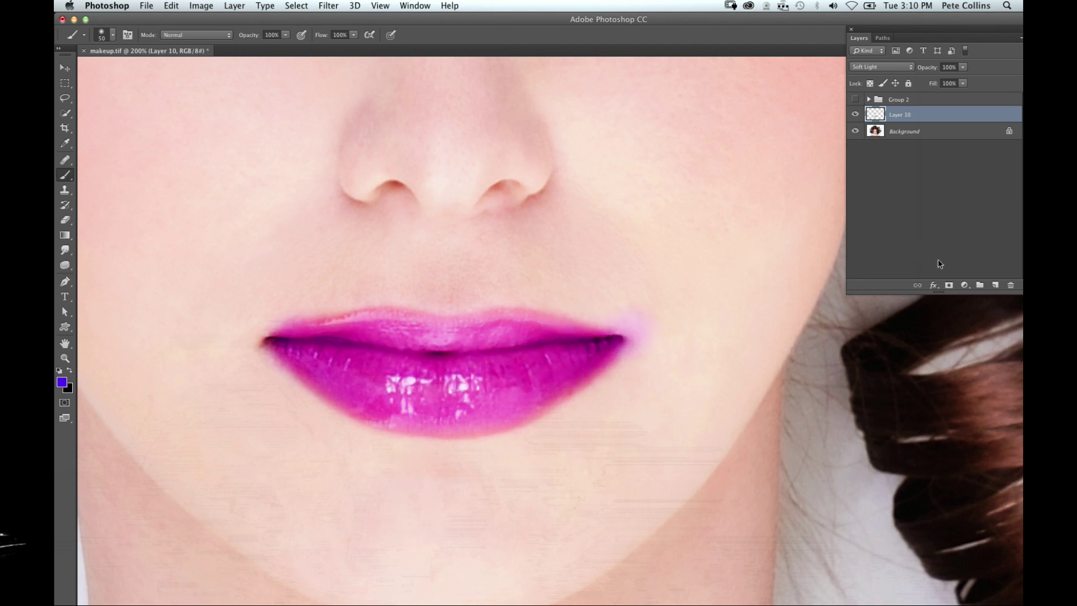
# - Add a layer mask to the lip colour layer and brush black over the spill beyond the mouth corner
pyautogui.click(950, 286)
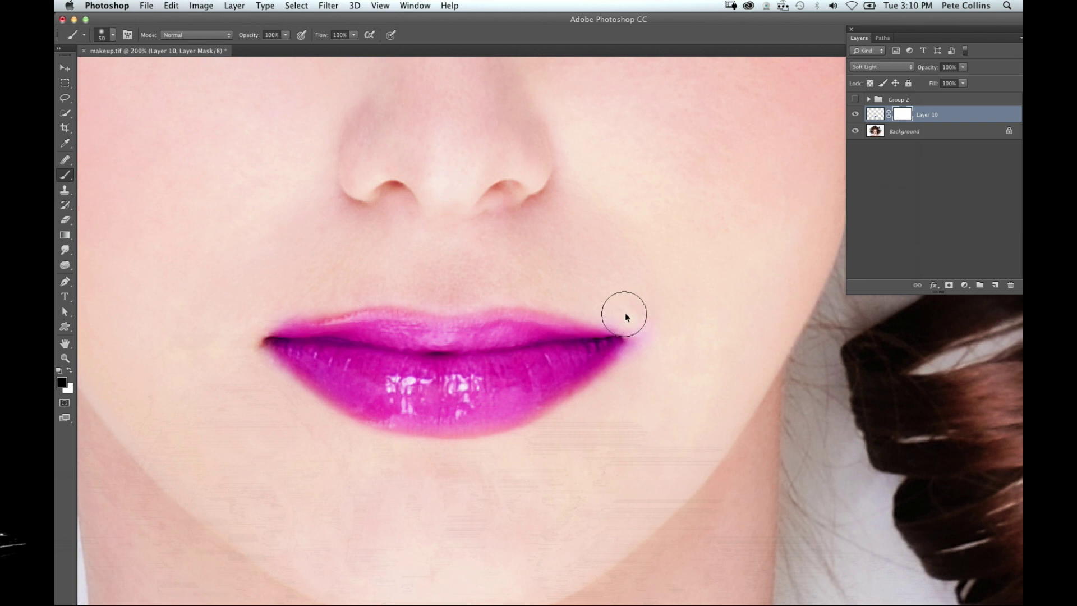
pyautogui.moveTo(611, 308); pyautogui.dragTo(644, 321)
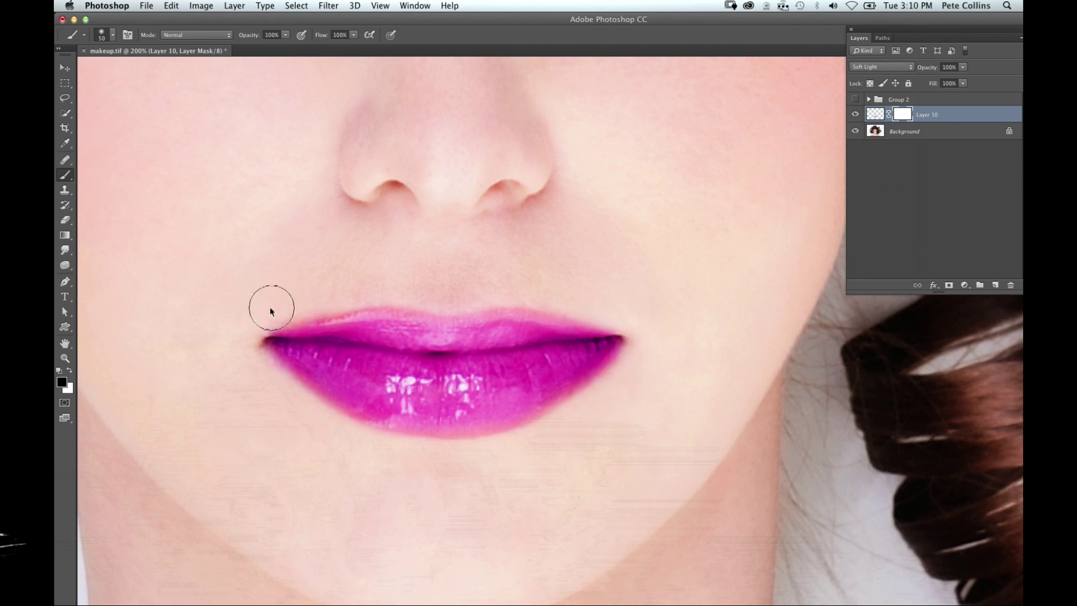
pyautogui.press('super+minus')
pyautogui.press('super+minus')
pyautogui.press('super+minus')
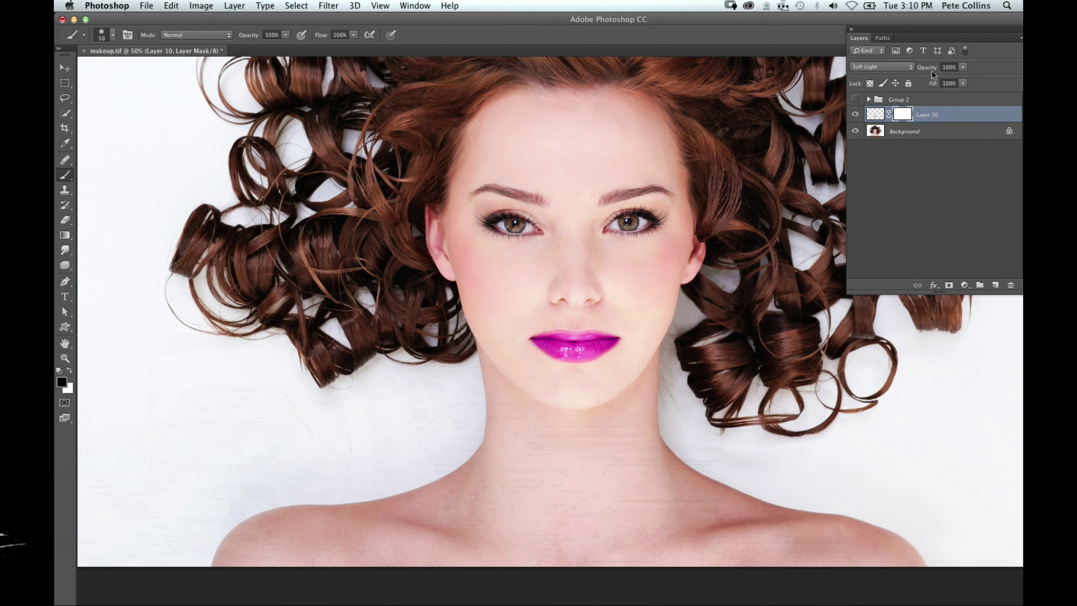
pyautogui.moveTo(934, 73)
pyautogui.mouseDown()
pyautogui.moveTo(921, 69)
pyautogui.moveTo(934, 73)
pyautogui.mouseUp()
# - Add a new layer for the eye shadow and set the foreground colour to pure red, ff0000
pyautogui.press('super+plus')
pyautogui.press('super+plus')
pyautogui.press('super+plus')
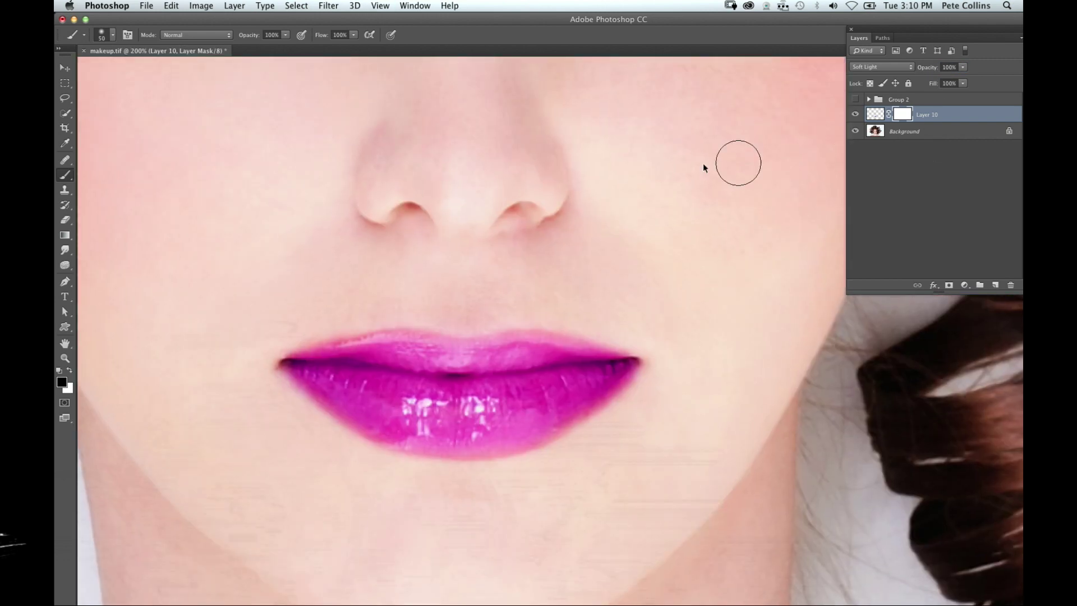
pyautogui.moveTo(627, 116); pyautogui.dragTo(592, 417)
pyautogui.moveTo(568, 249); pyautogui.dragTo(609, 357)
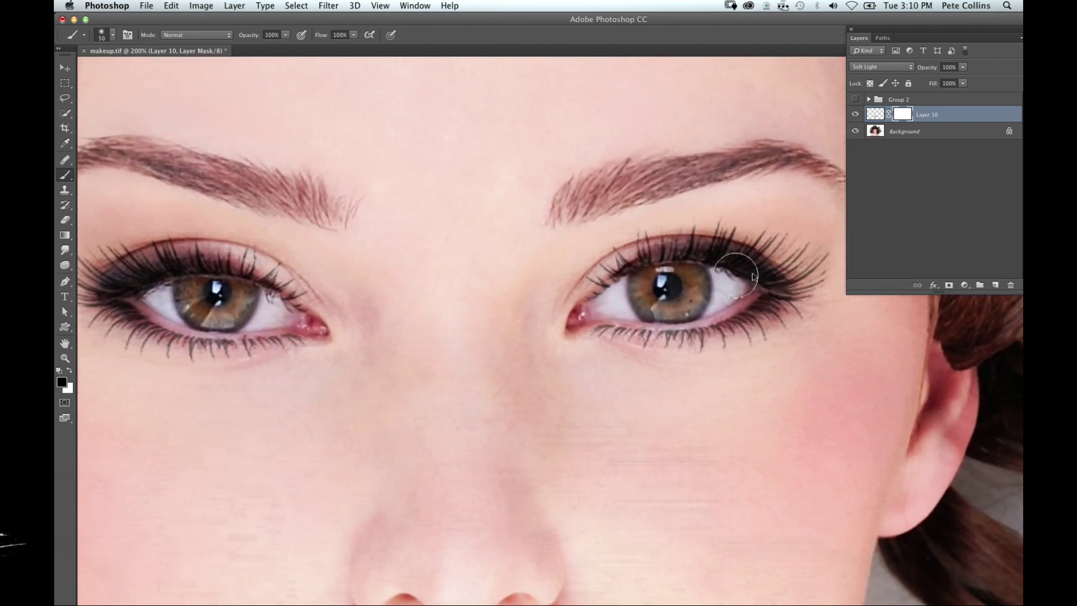
pyautogui.click(994, 286)
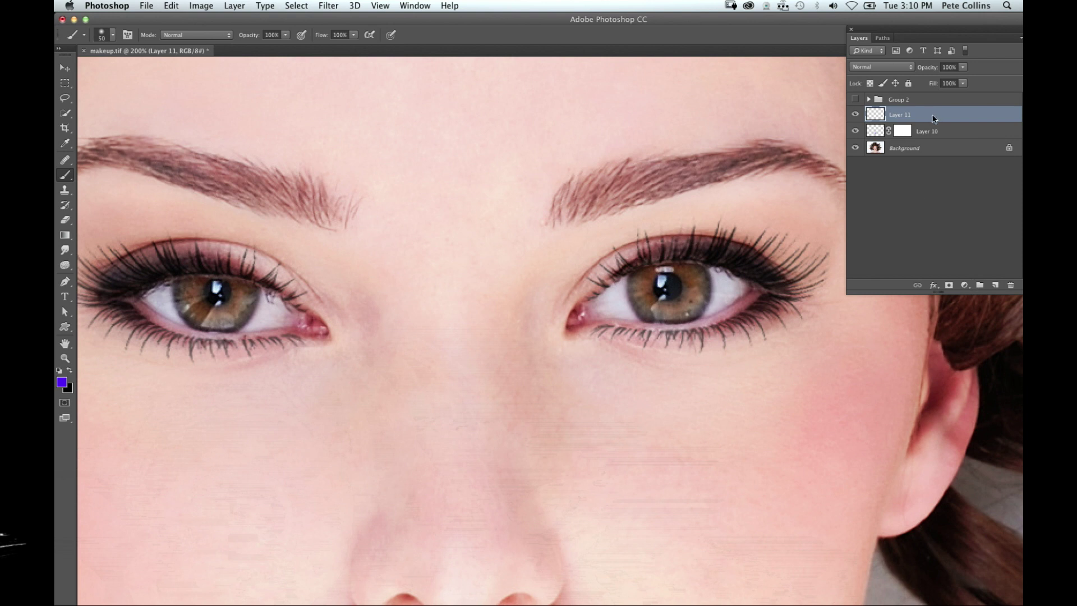
pyautogui.click(62, 383)
pyautogui.click(353, 90)
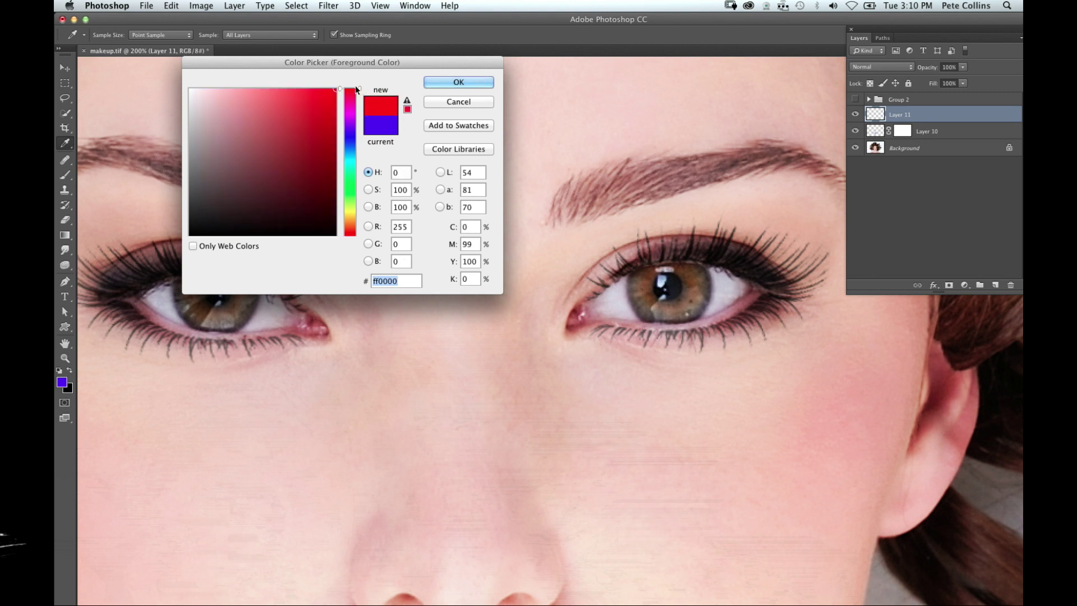
pyautogui.click(446, 83)
# - Paint red shadow from the lid to the brow of the eye on the image's right, with the layer in Soft Light
pyautogui.moveTo(566, 277)
pyautogui.mouseDown()
pyautogui.moveTo(606, 245)
pyautogui.moveTo(681, 224)
pyautogui.moveTo(779, 242)
pyautogui.mouseUp()
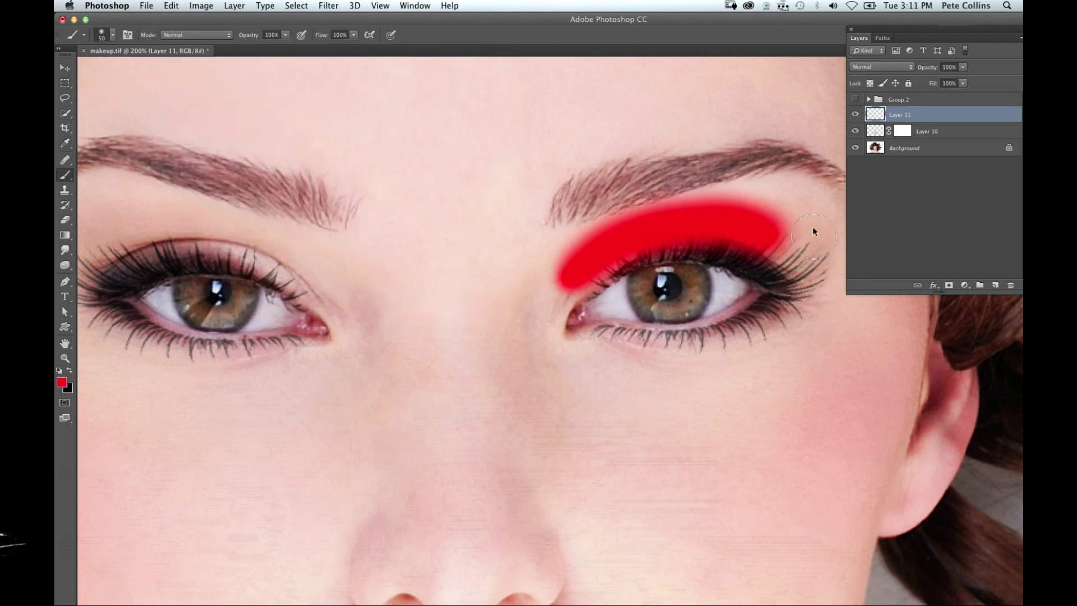
pyautogui.click(904, 69)
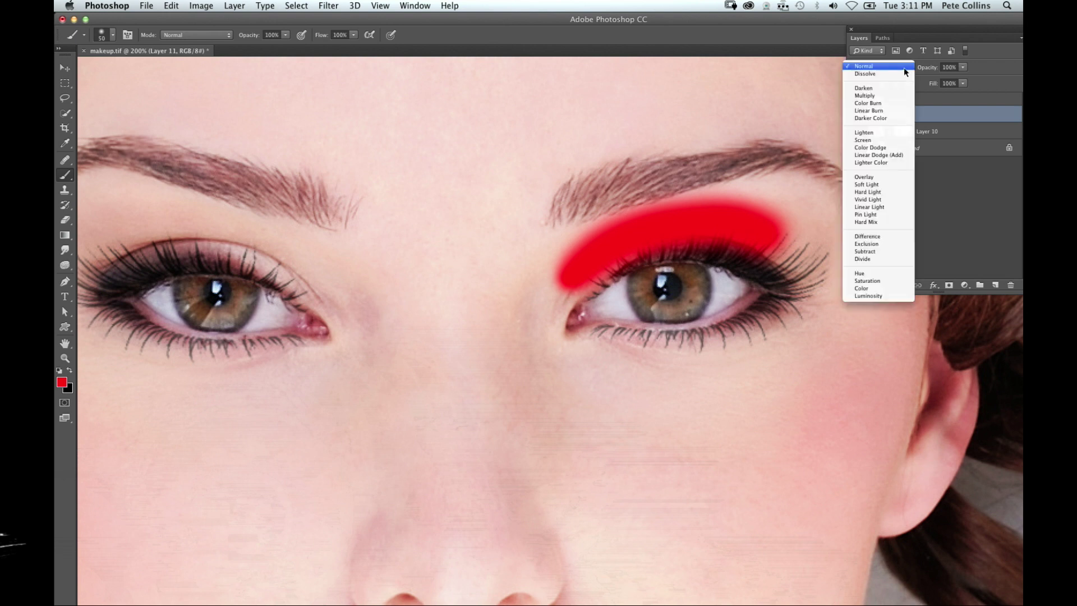
pyautogui.click(892, 185)
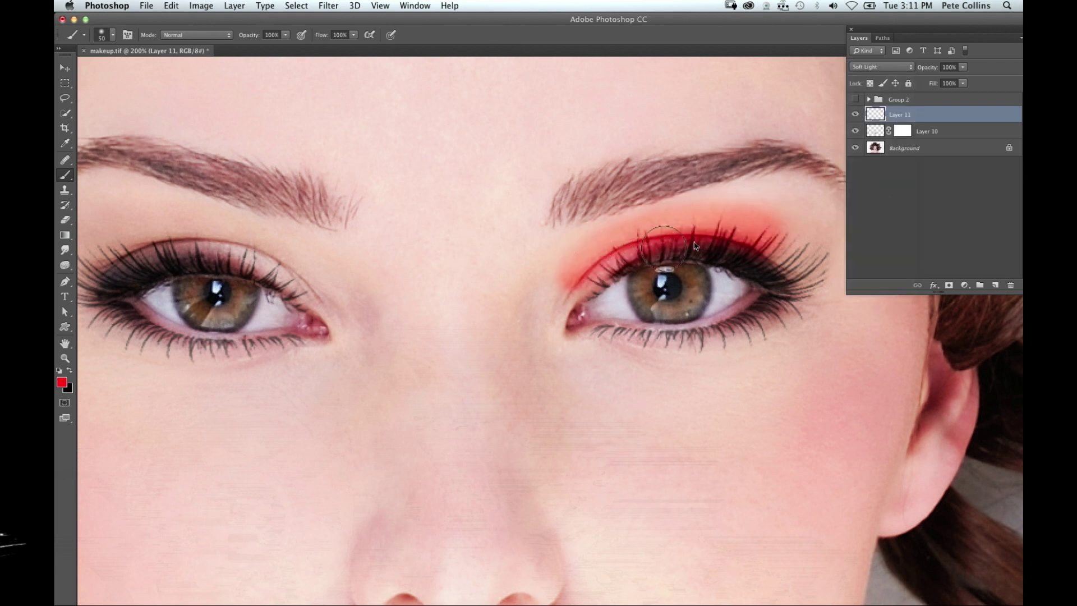
pyautogui.moveTo(790, 265)
pyautogui.mouseDown()
pyautogui.moveTo(803, 269)
pyautogui.moveTo(820, 247)
pyautogui.mouseUp()
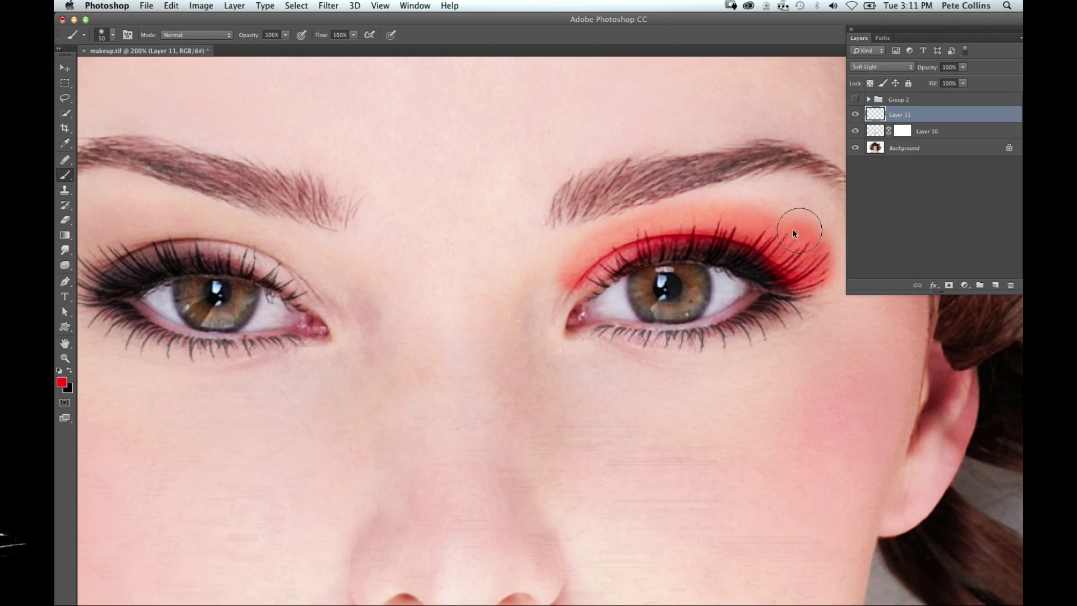
pyautogui.moveTo(745, 187); pyautogui.dragTo(592, 238)
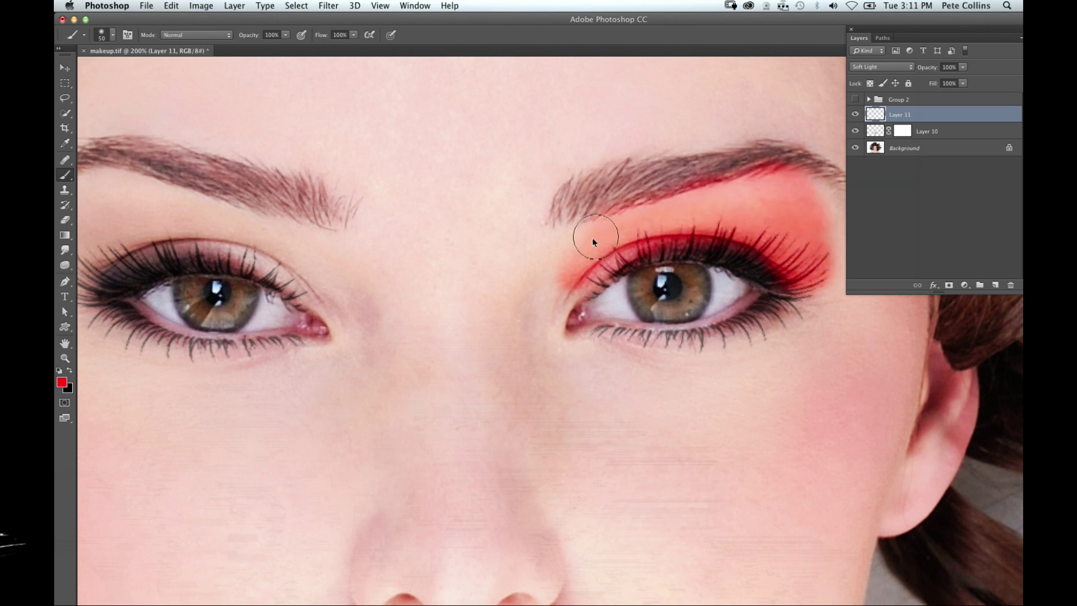
pyautogui.moveTo(562, 302); pyautogui.dragTo(561, 315)
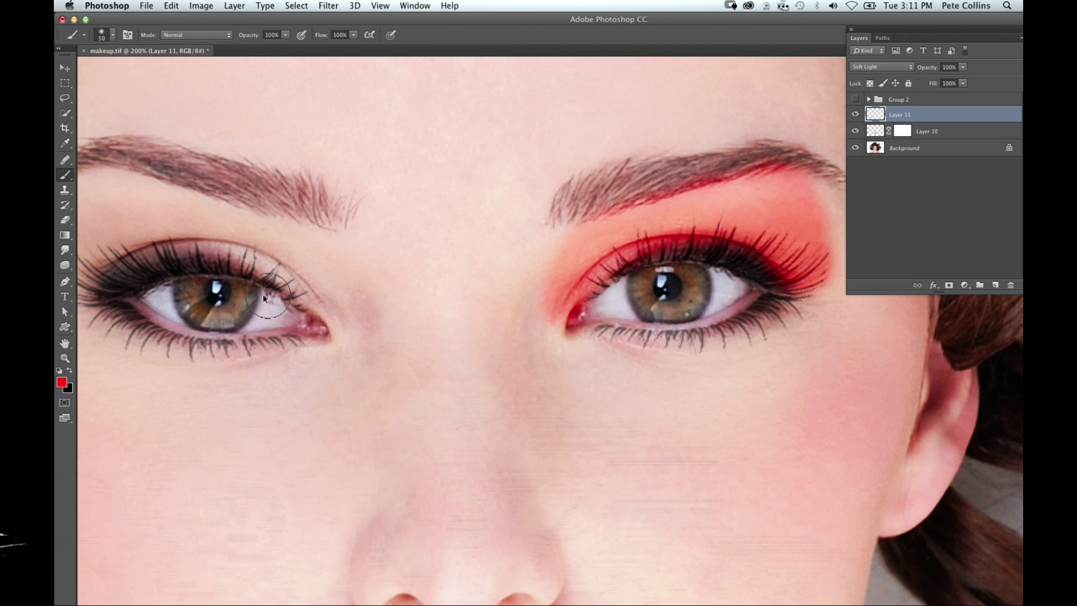
# - Paint matching red shadow on the other eye, then add a layer mask and brush the red off its eyebrow
pyautogui.moveTo(319, 301)
pyautogui.mouseDown()
pyautogui.moveTo(259, 254)
pyautogui.moveTo(172, 248)
pyautogui.moveTo(124, 261)
pyautogui.moveTo(325, 270)
pyautogui.mouseUp()
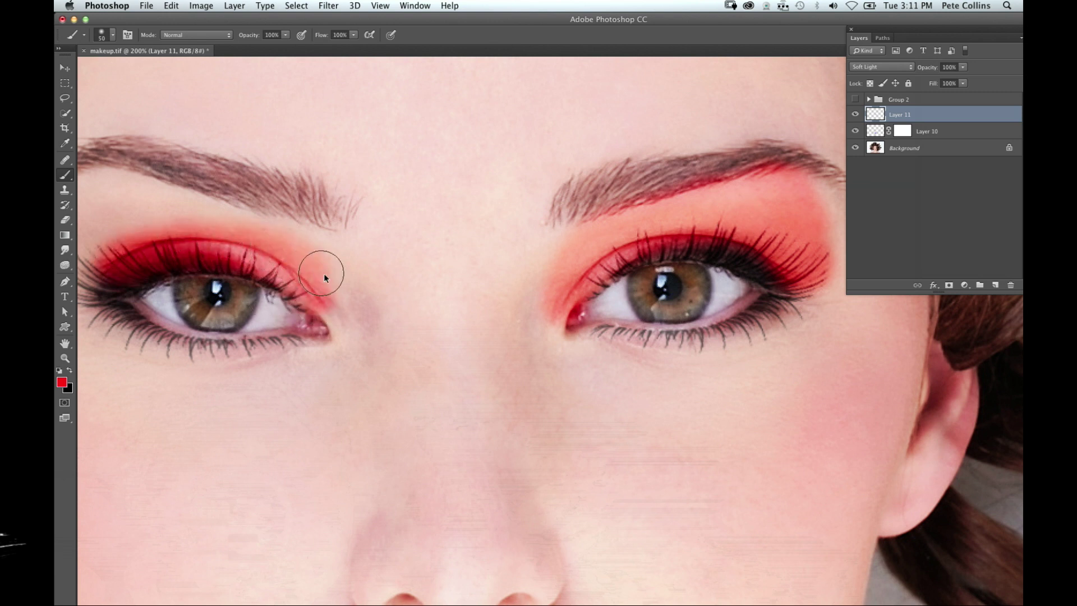
pyautogui.moveTo(199, 218)
pyautogui.mouseDown()
pyautogui.moveTo(96, 180)
pyautogui.moveTo(135, 225)
pyautogui.moveTo(174, 217)
pyautogui.moveTo(128, 221)
pyautogui.moveTo(331, 298)
pyautogui.moveTo(563, 324)
pyautogui.mouseUp()
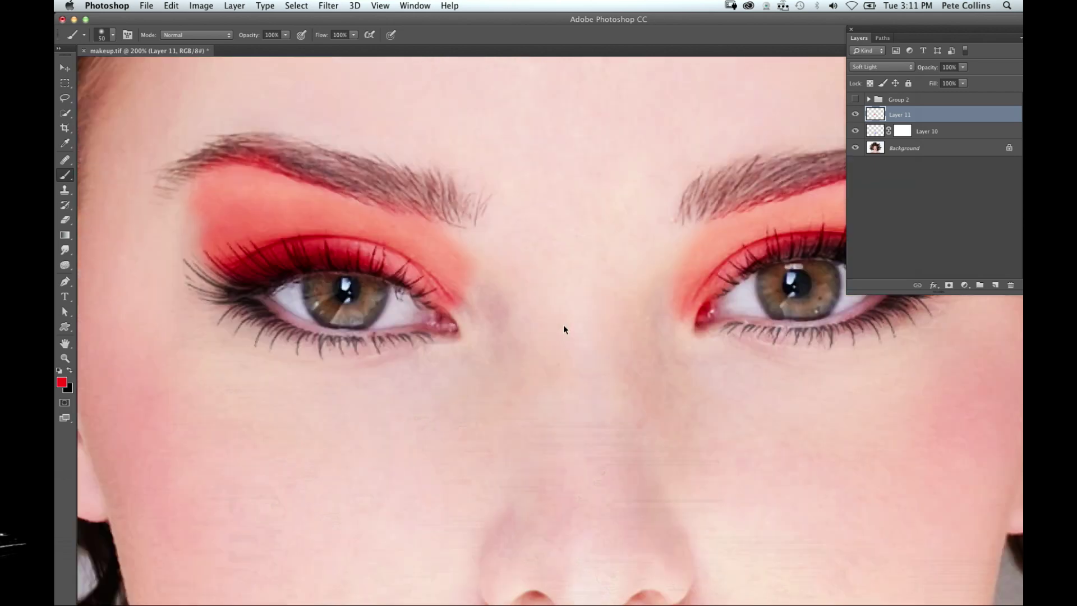
pyautogui.click(949, 285)
pyautogui.moveTo(435, 168)
pyautogui.mouseDown()
pyautogui.moveTo(326, 155)
pyautogui.moveTo(360, 157)
pyautogui.mouseUp()
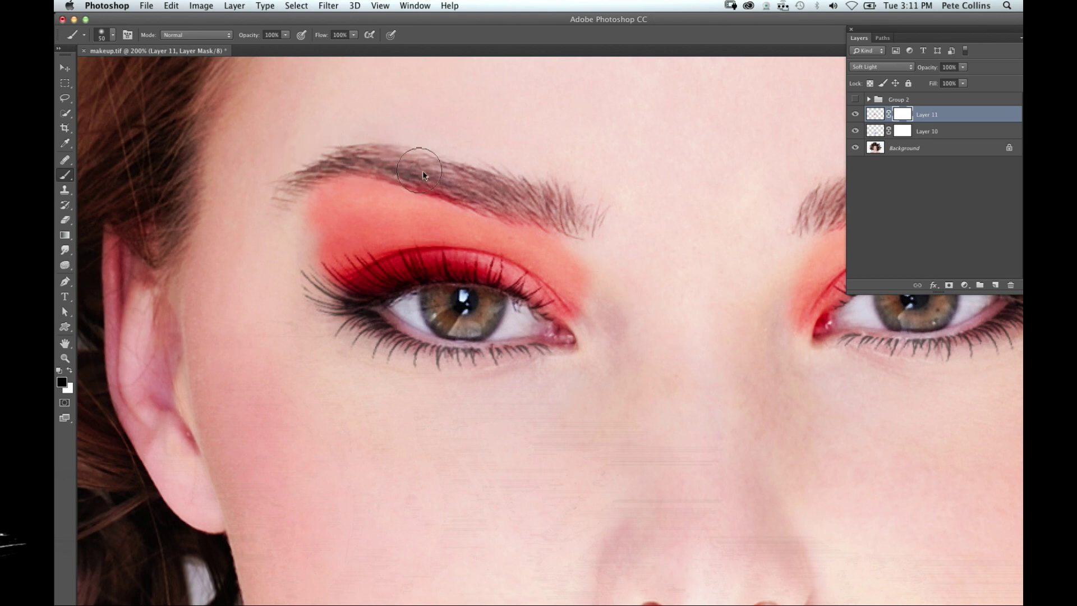
# - Review the whole face, comparing the image with and without the painted makeup layers
pyautogui.press('super+minus')
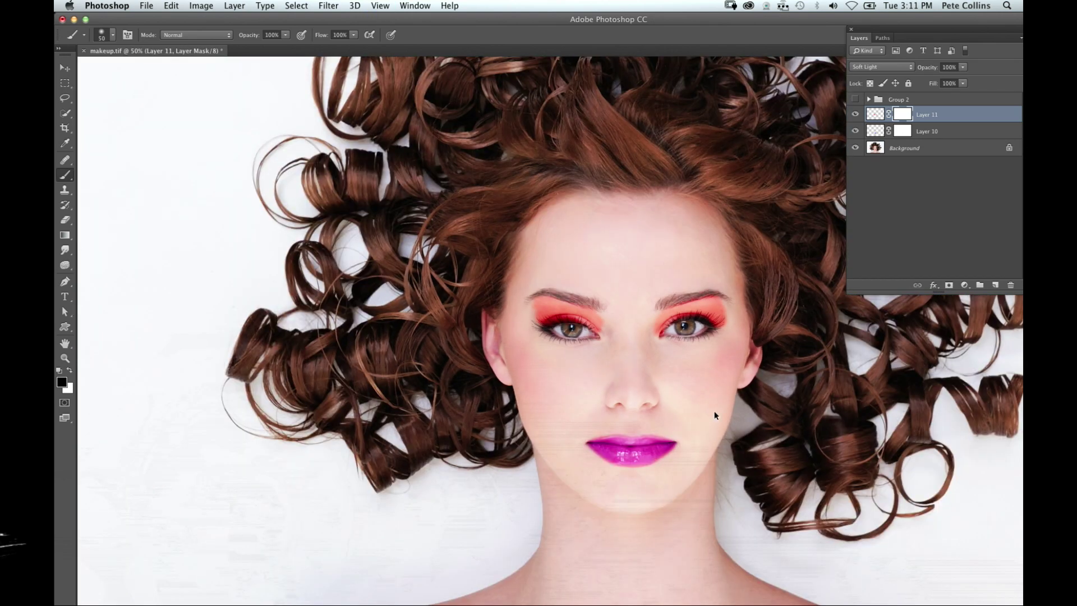
pyautogui.press('super+minus')
pyautogui.press('super+plus')
pyautogui.press('super+plus')
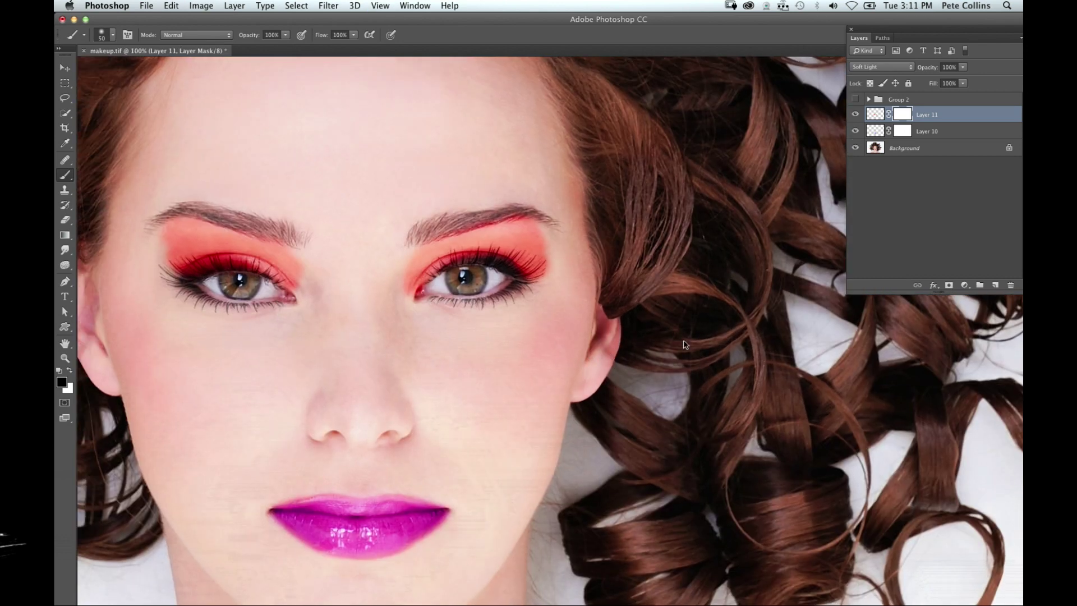
pyautogui.hscroll(-5, 702, 308)
pyautogui.scroll(-3, 701, 309)
pyautogui.moveTo(855, 114)
pyautogui.mouseDown()
pyautogui.moveTo(856, 132)
pyautogui.moveTo(855, 114)
pyautogui.mouseUp()
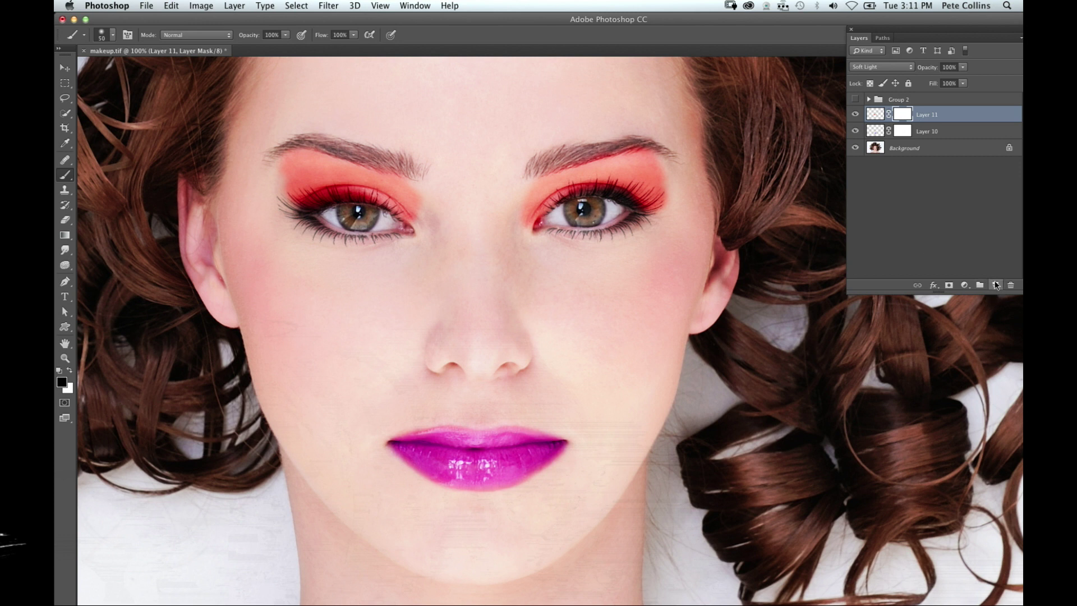
# - Add a new layer in Multiply mode, with black as the foreground colour and the brush opacity at 20%
pyautogui.click(997, 284)
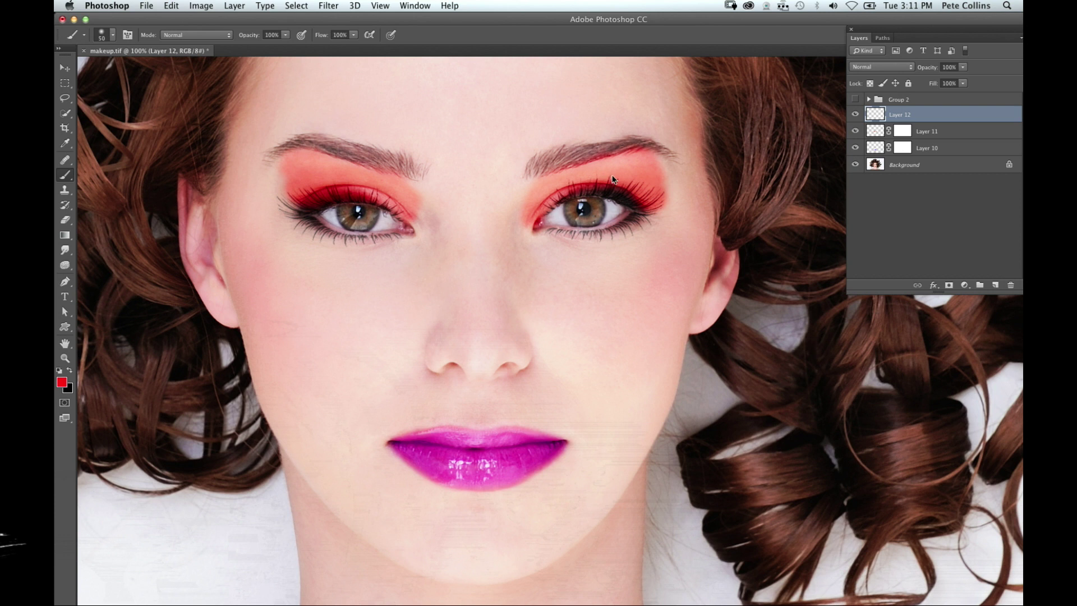
pyautogui.click(70, 371)
pyautogui.click(905, 70)
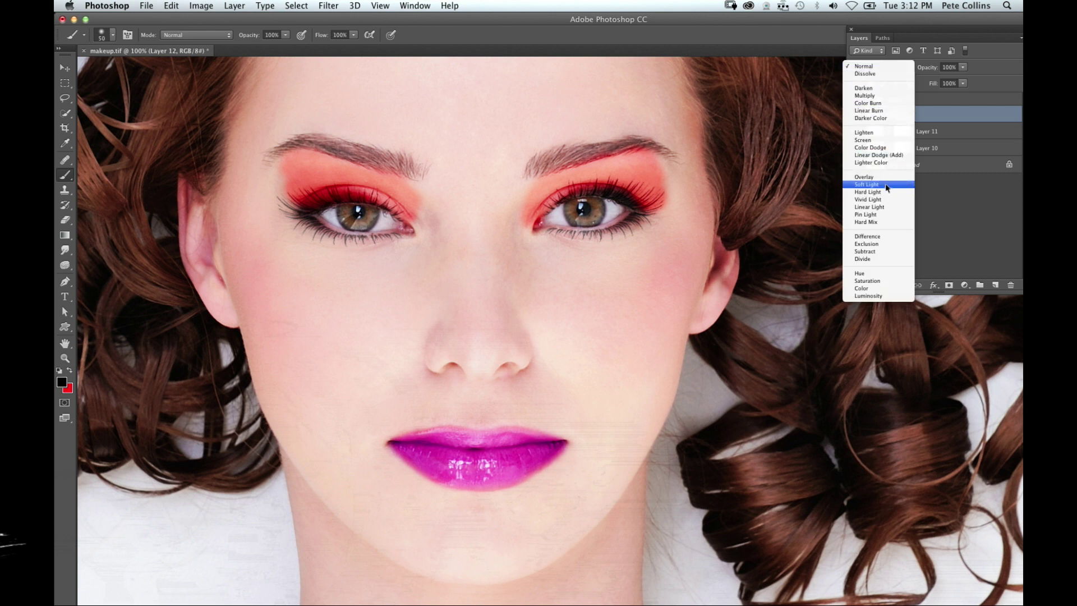
pyautogui.click(865, 96)
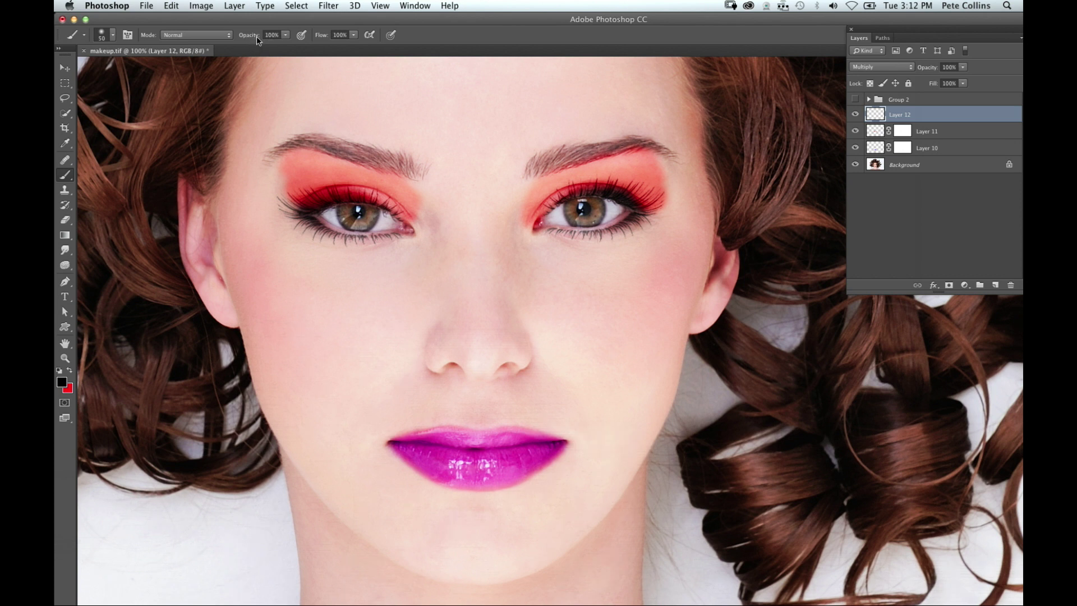
pyautogui.press('2')
# - Enlarge the soft brush to 80 px and paint contour strokes under both cheekbones, below the nose and beside the chin
pyautogui.moveTo(355, 330)
pyautogui.mouseDown()
pyautogui.moveTo(481, 330)
pyautogui.moveTo(356, 330)
pyautogui.moveTo(372, 272)
pyautogui.mouseUp()
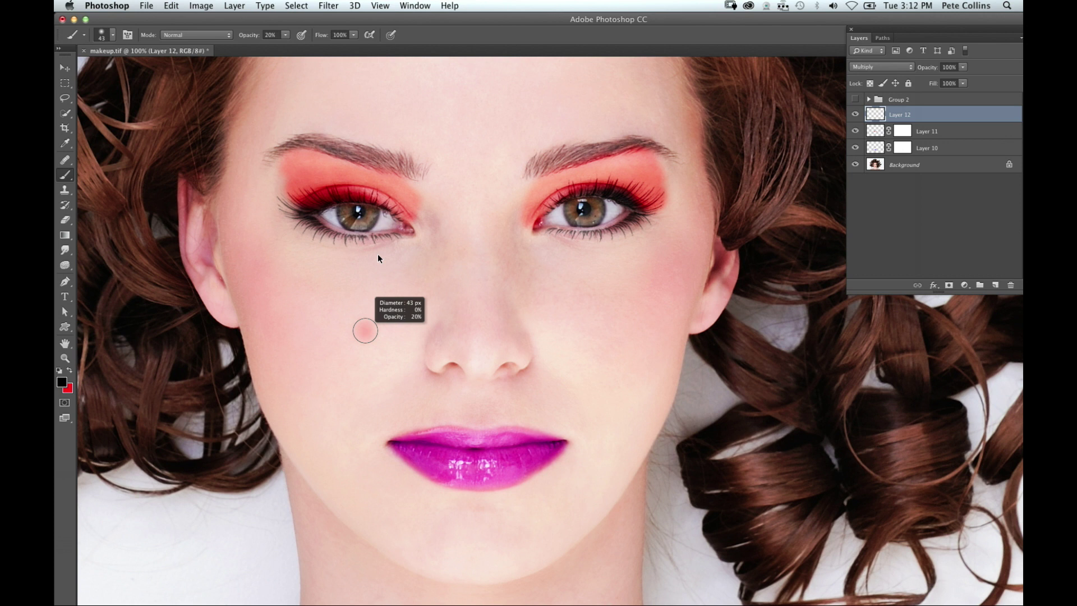
pyautogui.moveTo(379, 255); pyautogui.dragTo(378, 256)
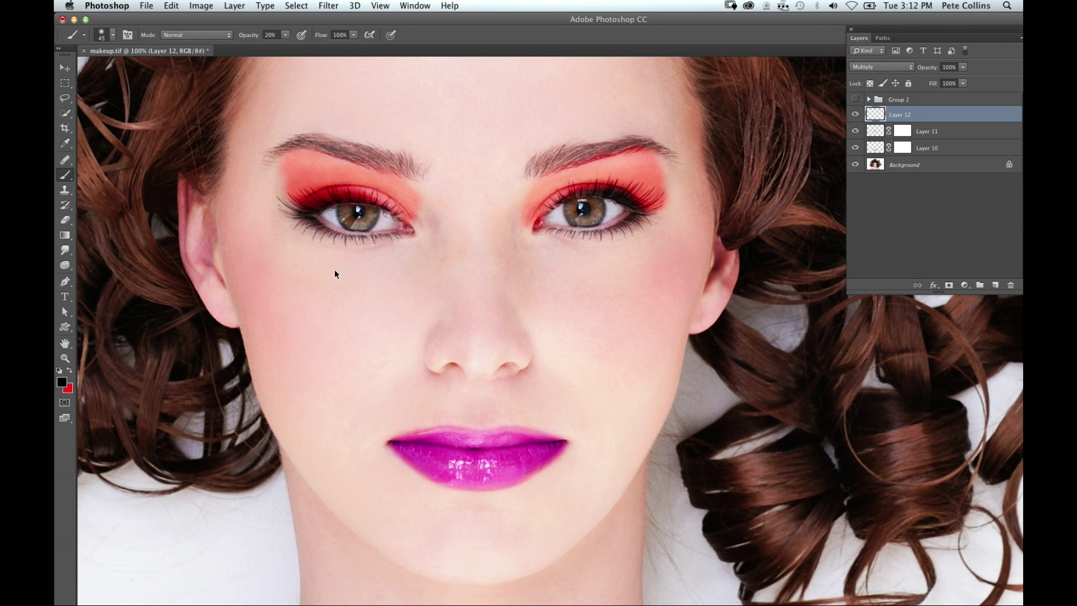
pyautogui.moveTo(261, 285)
pyautogui.mouseDown()
pyautogui.moveTo(306, 324)
pyautogui.moveTo(362, 338)
pyautogui.mouseUp()
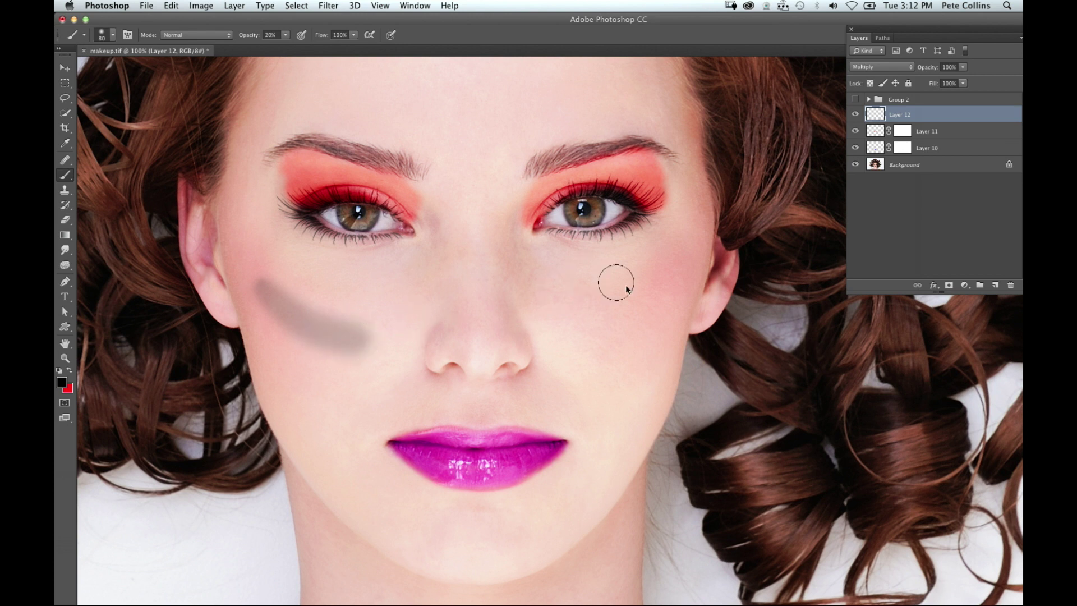
pyautogui.moveTo(596, 359); pyautogui.dragTo(592, 363)
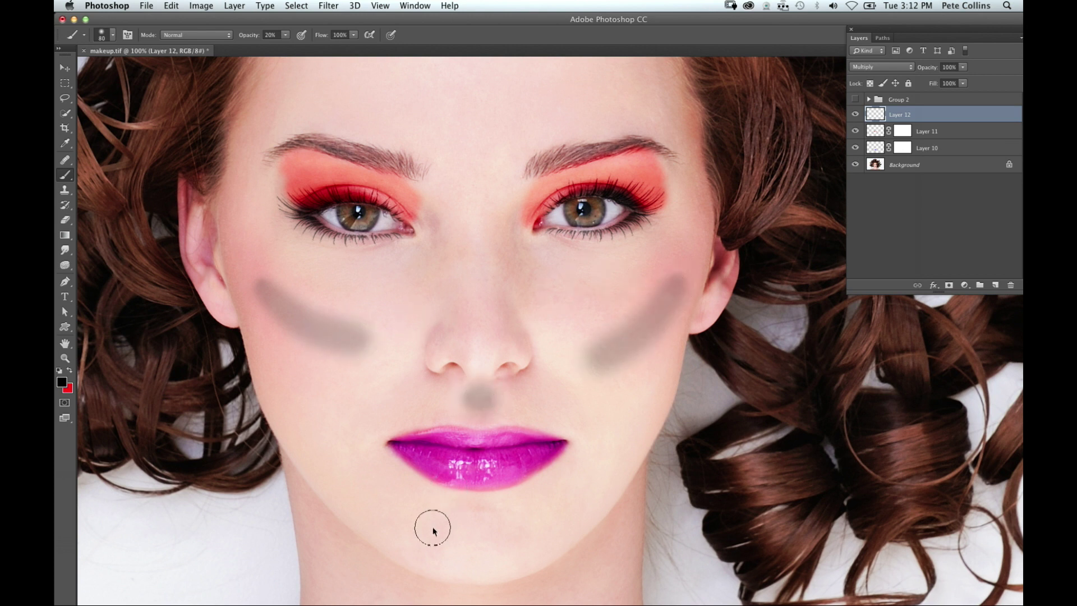
pyautogui.moveTo(380, 491); pyautogui.dragTo(372, 515)
pyautogui.moveTo(563, 489); pyautogui.dragTo(568, 491)
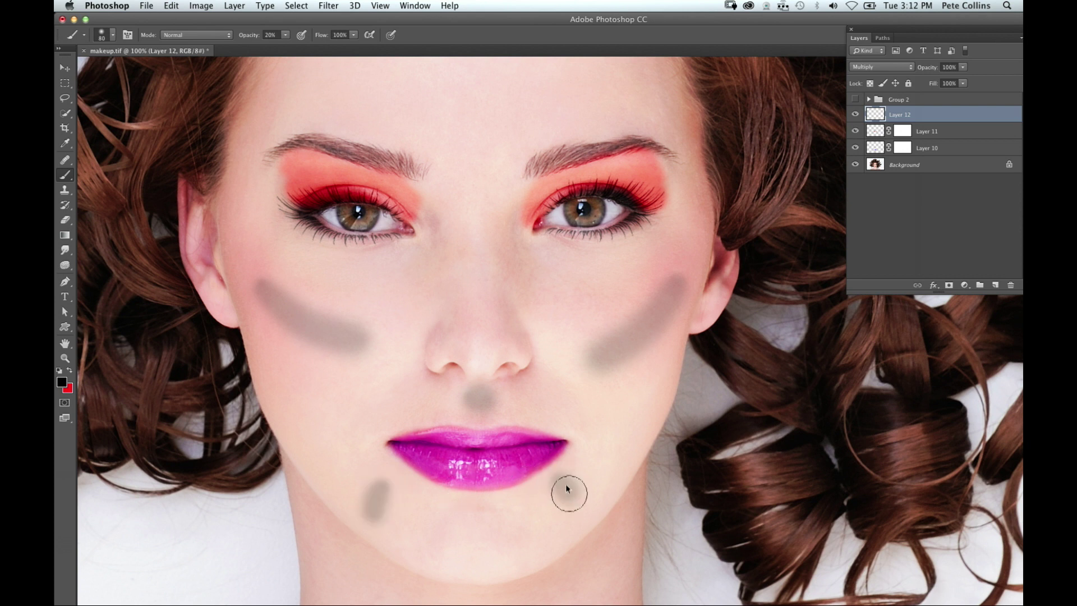
# - Paint a soft contour stroke down each side of the nose bridge, between the inner eye corners and the nostrils
pyautogui.moveTo(427, 225); pyautogui.dragTo(429, 289)
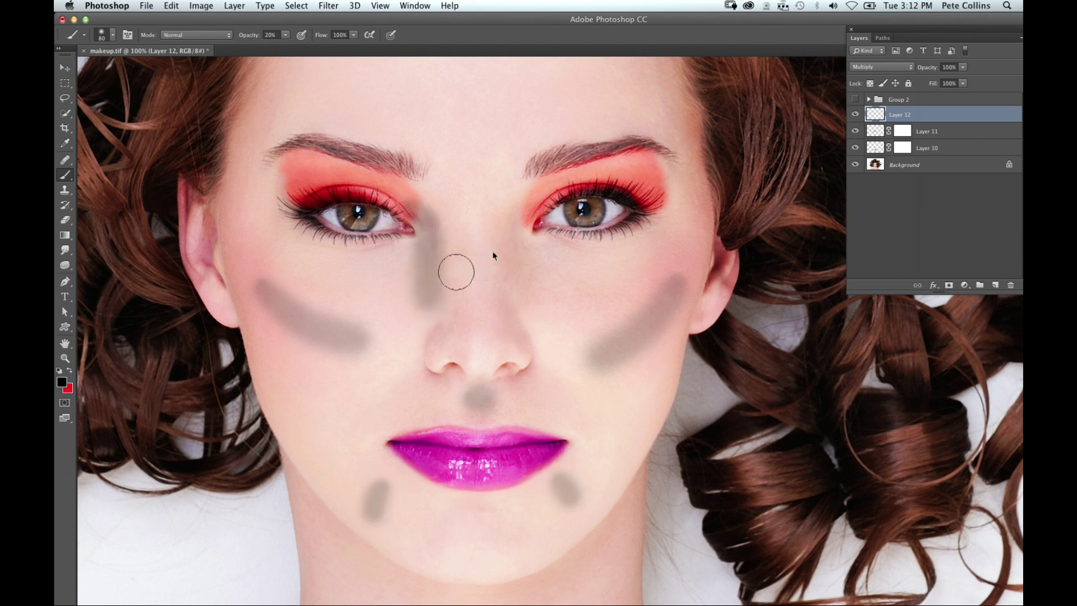
pyautogui.moveTo(522, 235); pyautogui.dragTo(517, 283)
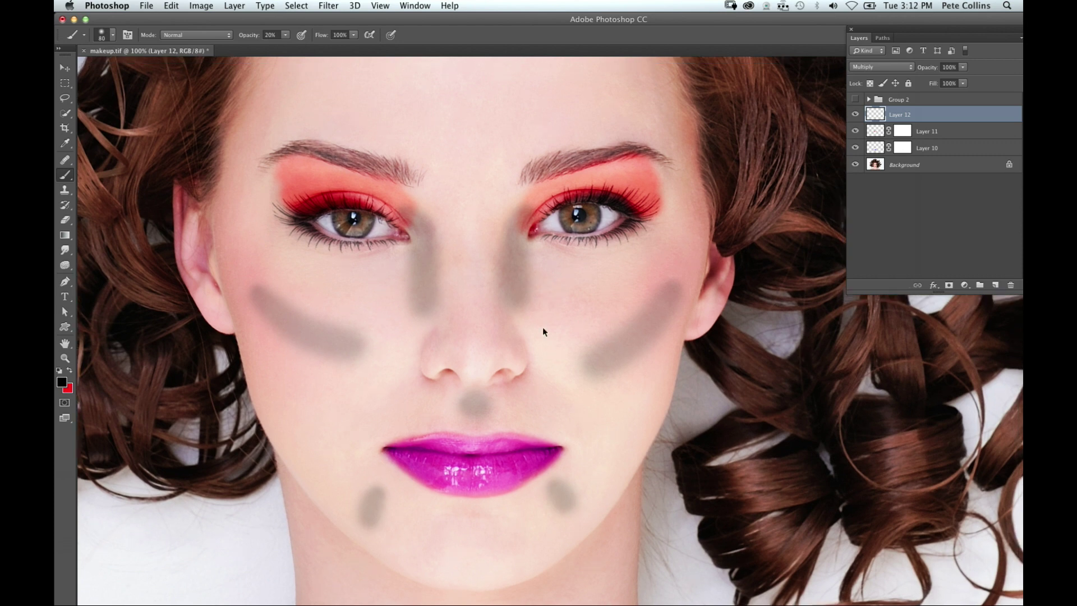
# - Soften the painted contour strokes with a Gaussian Blur of 31.7 pixels, judging the effect on the whole face
pyautogui.scroll(5, 543, 328)
pyautogui.scroll(-2, 537, 376)
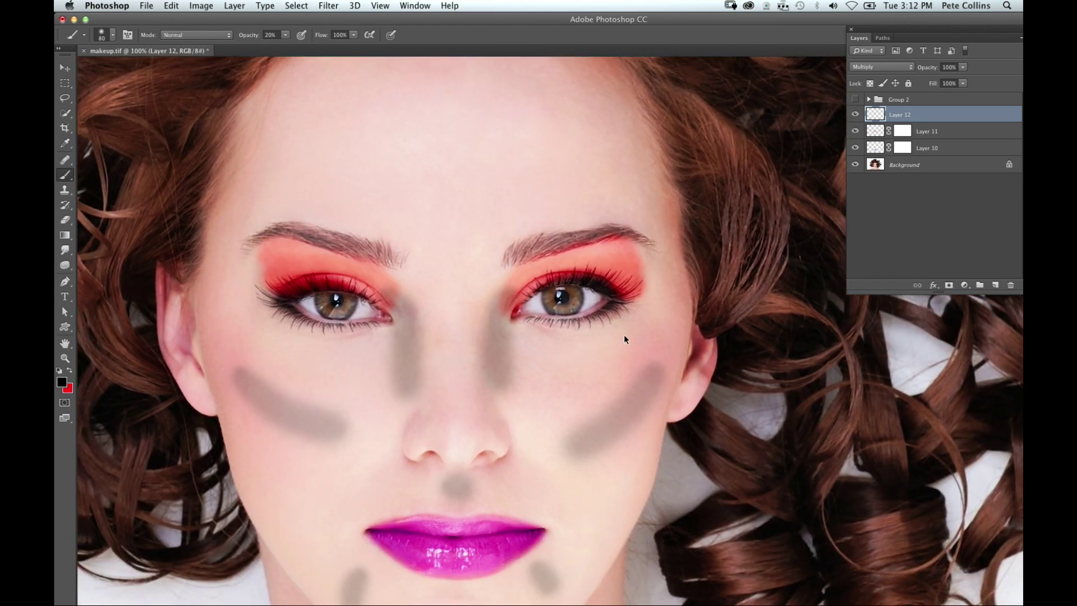
pyautogui.press('super+minus')
pyautogui.press('super+minus')
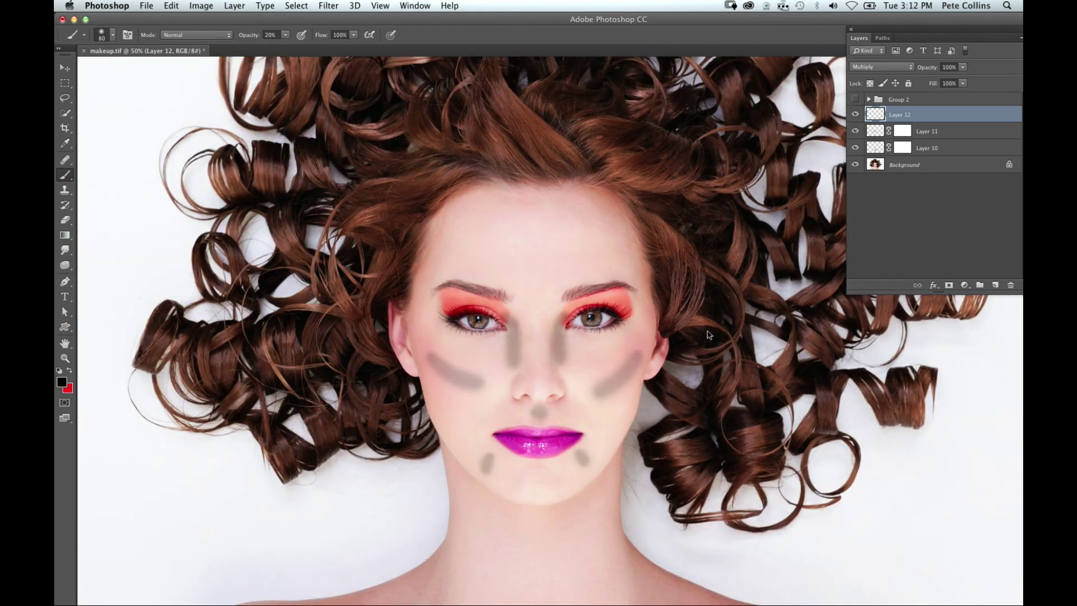
pyautogui.click(329, 6)
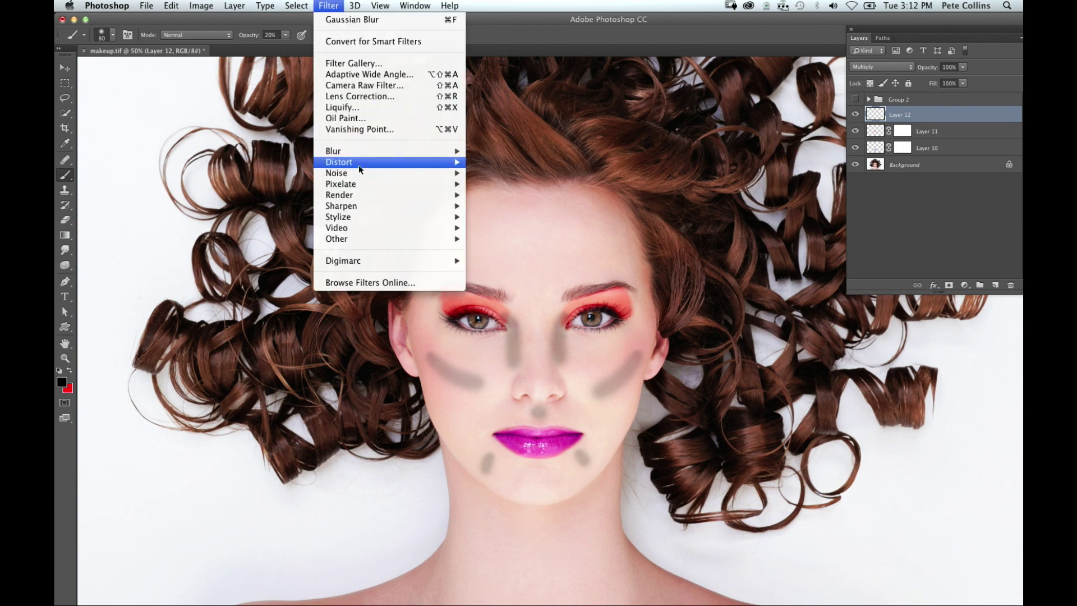
pyautogui.moveTo(374, 153)
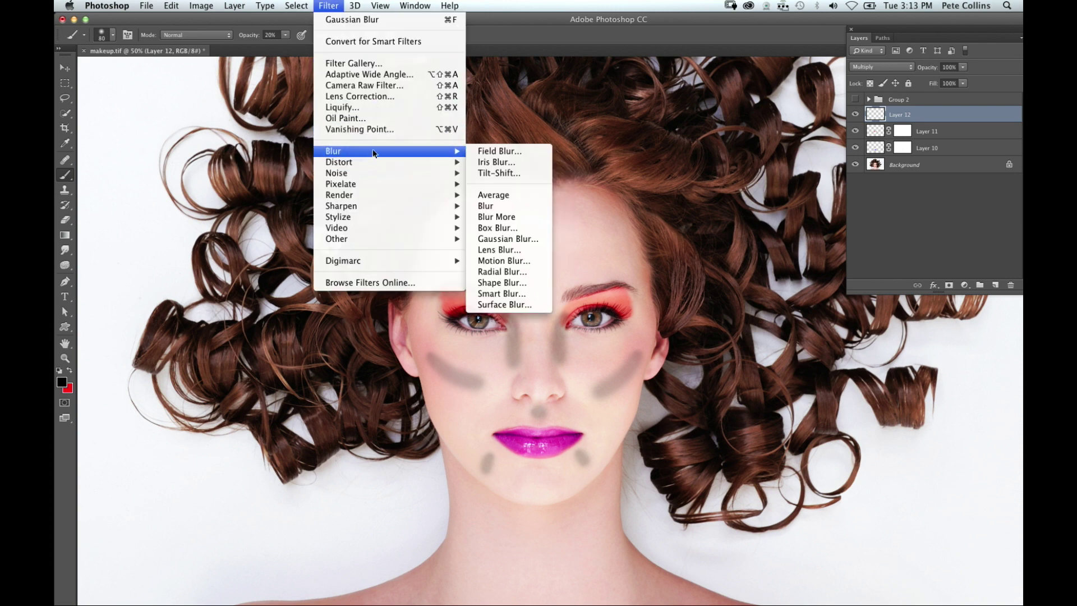
pyautogui.click(527, 239)
pyautogui.moveTo(662, 288)
pyautogui.mouseDown()
pyautogui.moveTo(649, 282)
pyautogui.moveTo(645, 294)
pyautogui.moveTo(657, 296)
pyautogui.mouseUp()
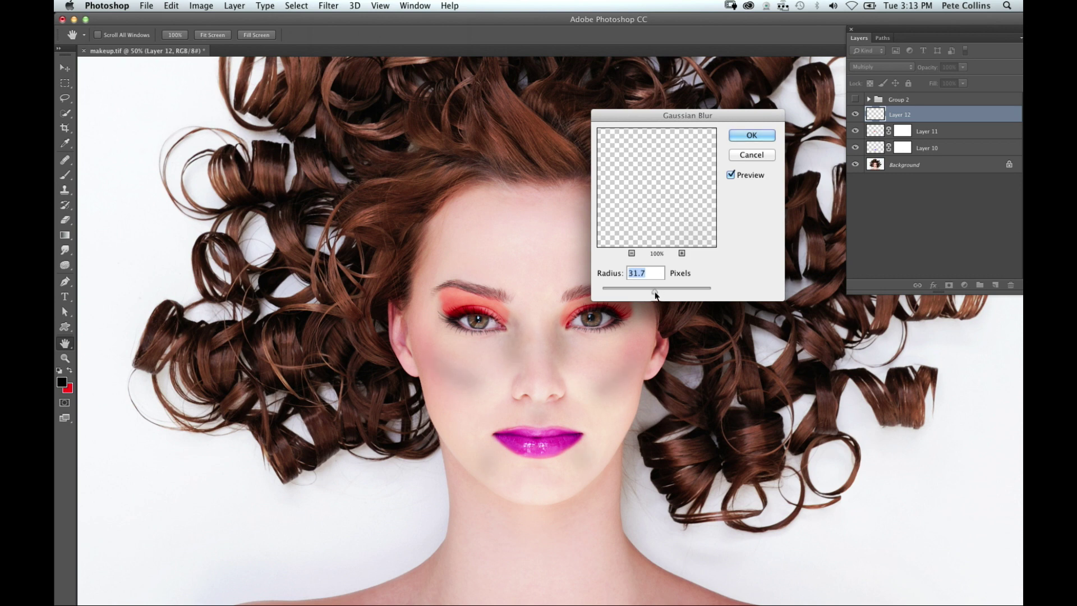
pyautogui.click(759, 136)
pyautogui.press('b')
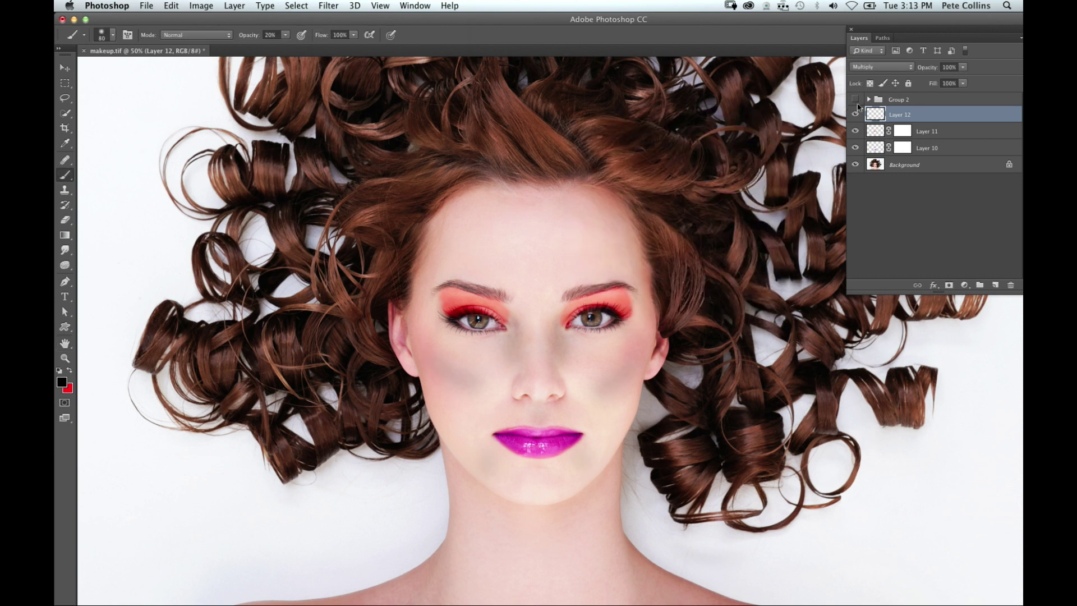
# - Compare the face with and without the blurred contour layer
pyautogui.click(856, 115)
pyautogui.click(855, 115)
pyautogui.click(856, 116)
pyautogui.click(856, 115)
# - Add a new layer in Screen mode above the contour layer, with white as the foreground colour
pyautogui.click(995, 285)
pyautogui.click(62, 372)
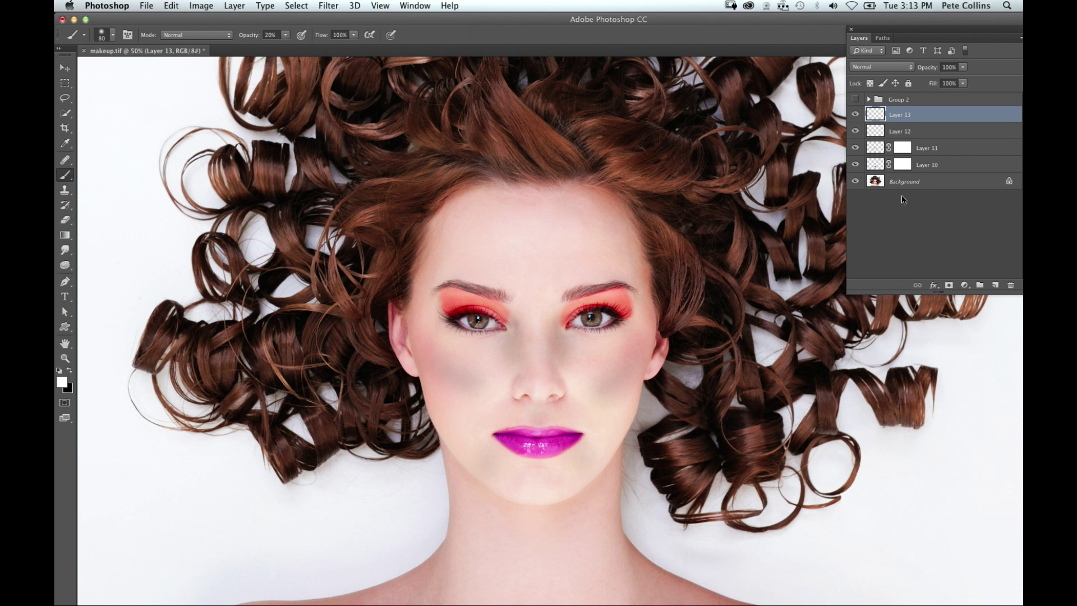
pyautogui.click(904, 67)
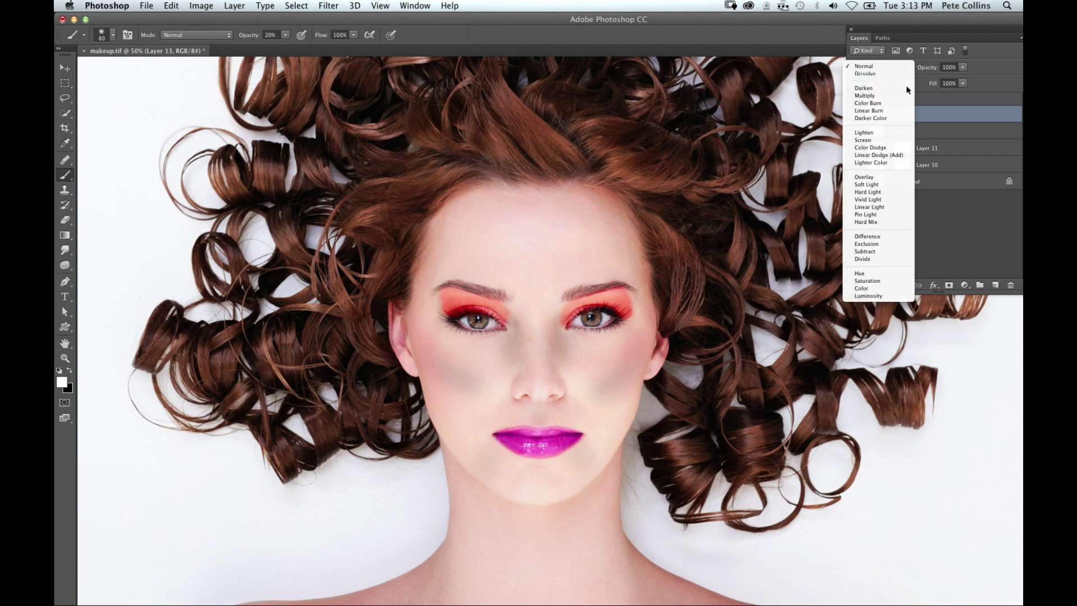
pyautogui.click(881, 139)
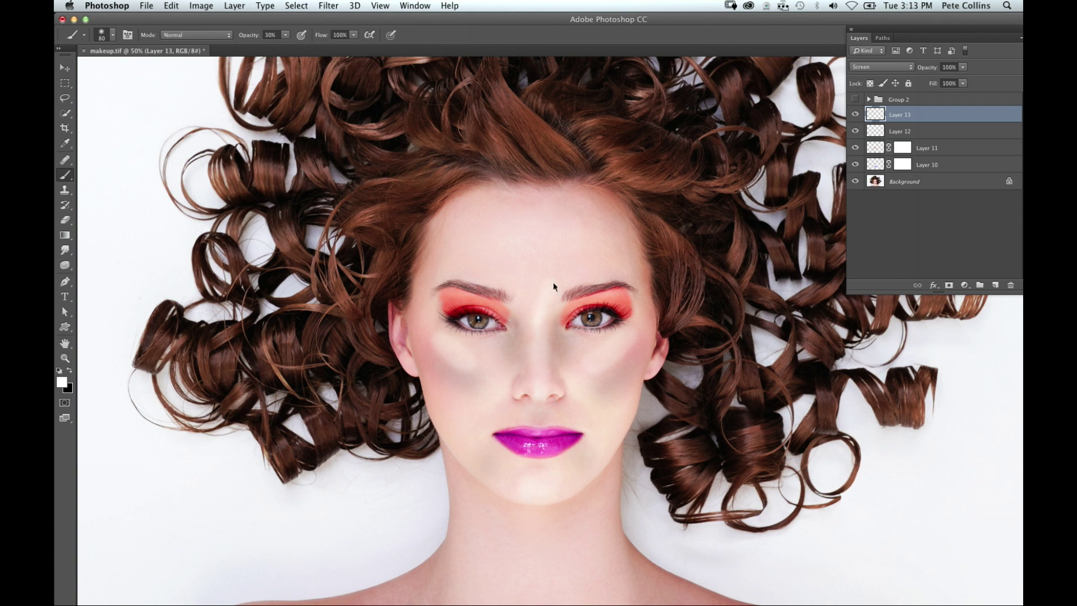
# - Paint white highlights above the eyebrows at 30% brush opacity, then apply the same Gaussian Blur to them
pyautogui.moveTo(574, 269)
pyautogui.mouseDown()
pyautogui.moveTo(615, 258)
pyautogui.moveTo(575, 267)
pyautogui.mouseUp()
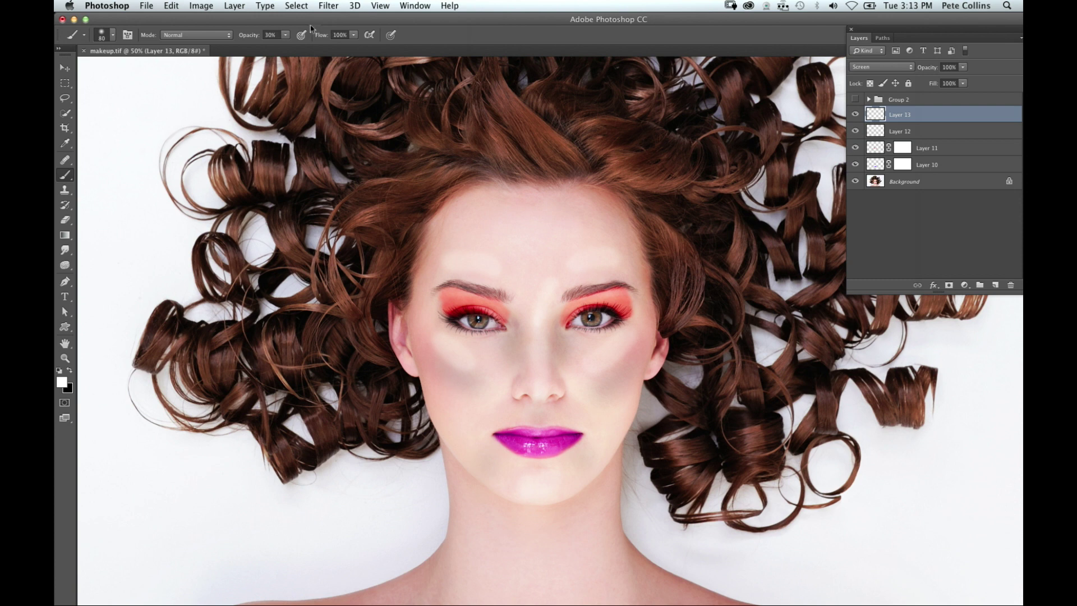
pyautogui.click(333, 7)
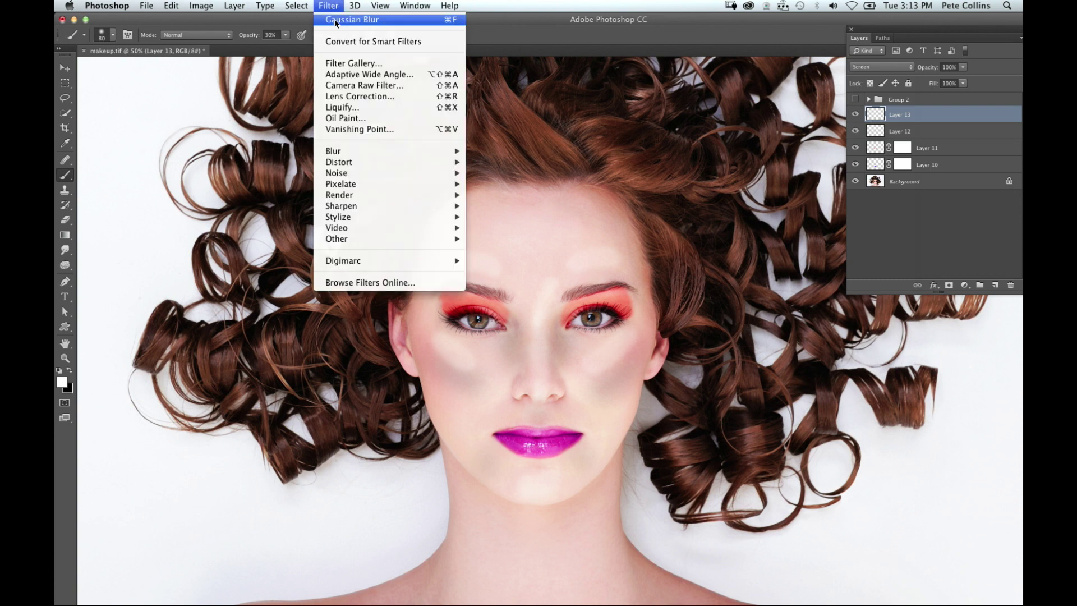
pyautogui.click(335, 21)
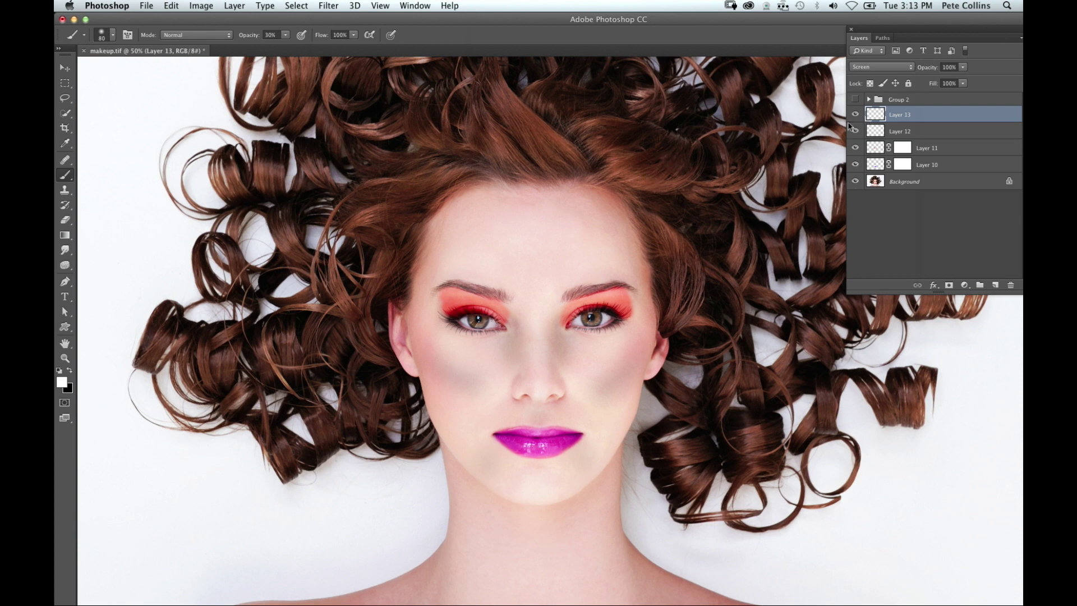
# - Compare the face with and without the blurred highlight layer
pyautogui.click(855, 115)
pyautogui.click(855, 115)
pyautogui.click(856, 115)
pyautogui.click(855, 115)
# - Lower the opacity of the contour layer, Layer 12, to make the shading subtler
pyautogui.click(940, 129)
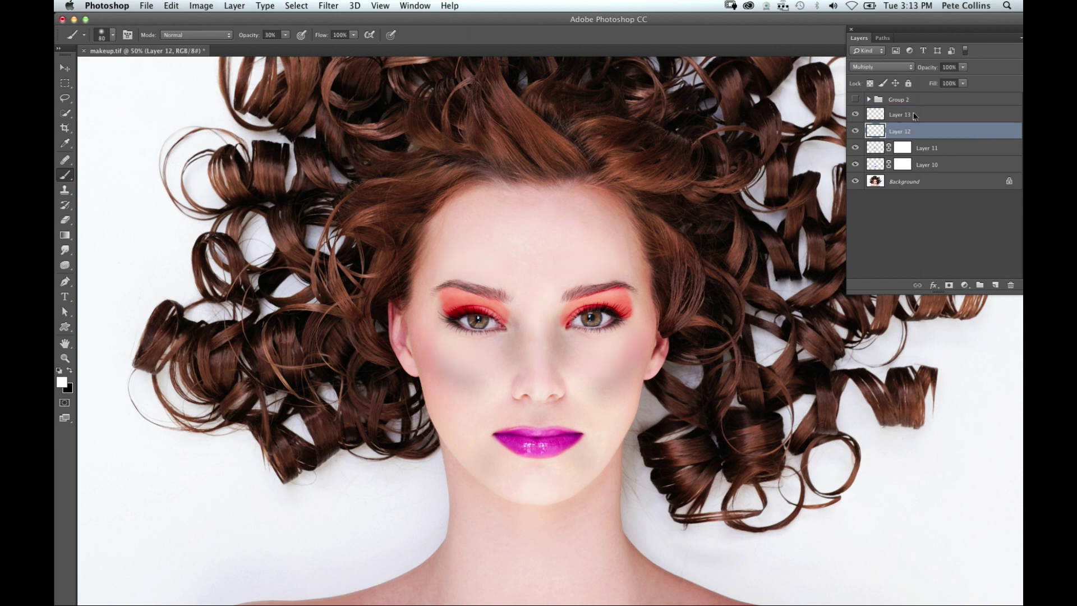
pyautogui.moveTo(933, 68); pyautogui.dragTo(930, 69)
# - Group the four makeup layers, from Layer 13 down to Layer 10
pyautogui.click(926, 114)
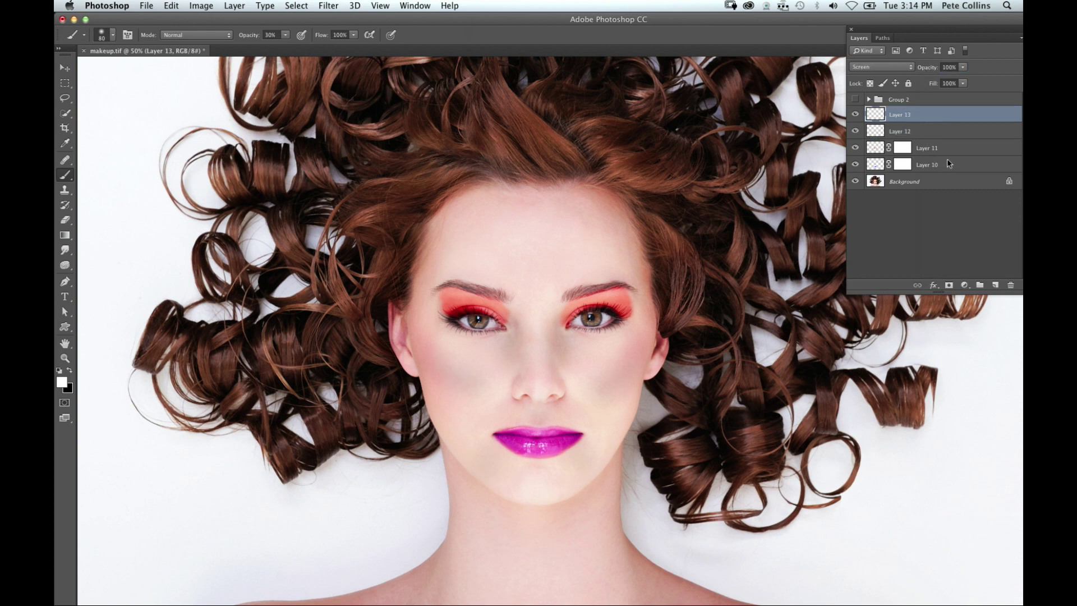
pyautogui.keyDown('shift'); pyautogui.click(946, 162); pyautogui.keyUp('shift')
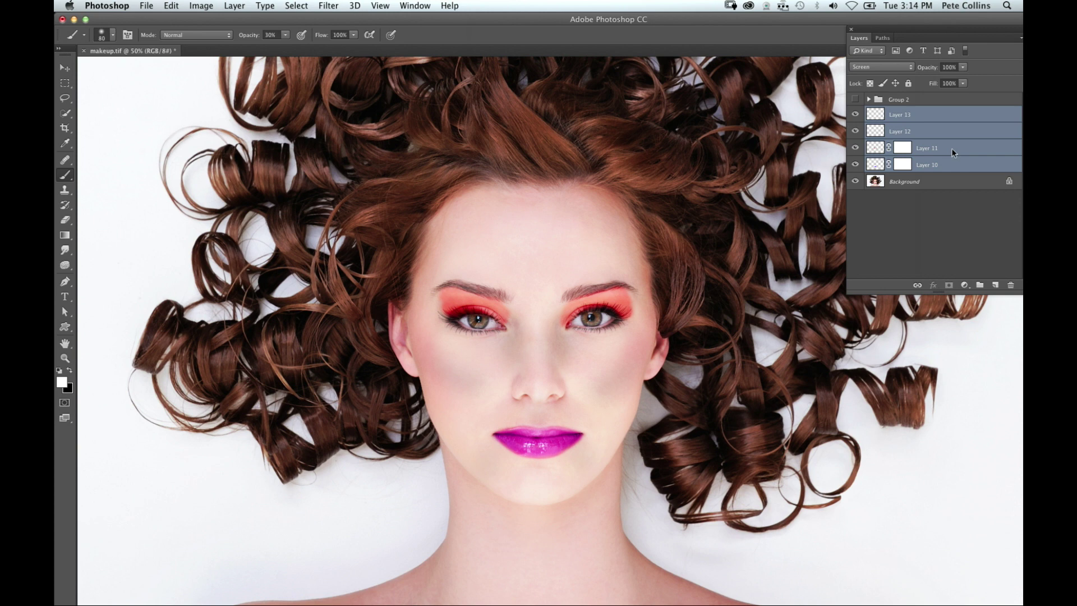
pyautogui.click(980, 286)
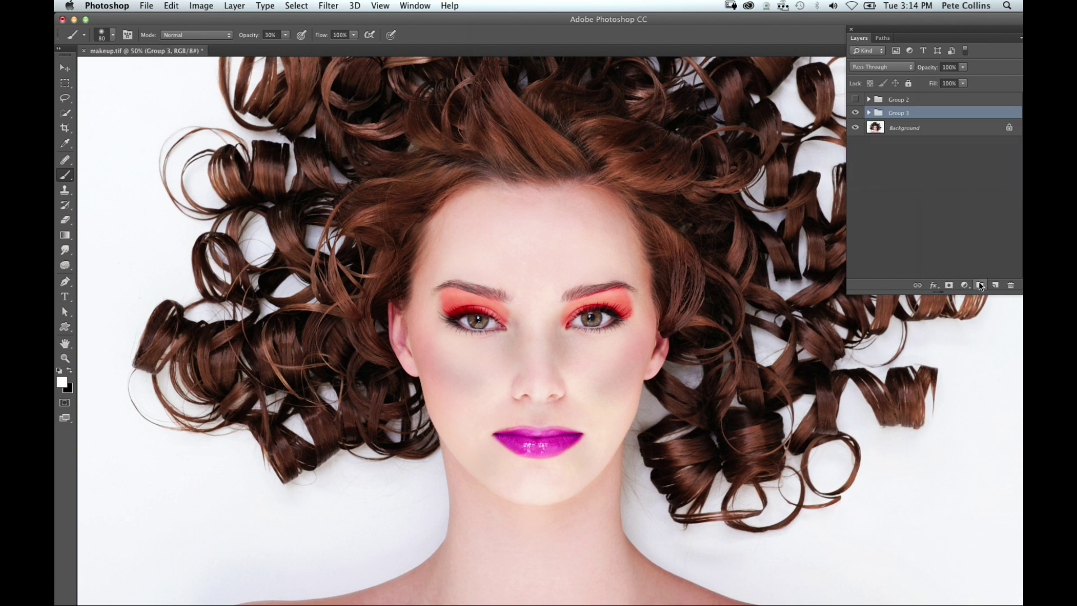
# - Compare the portrait with and without the makeup group, then reduce the group's opacity to about 64%
pyautogui.click(856, 113)
pyautogui.press('super+plus')
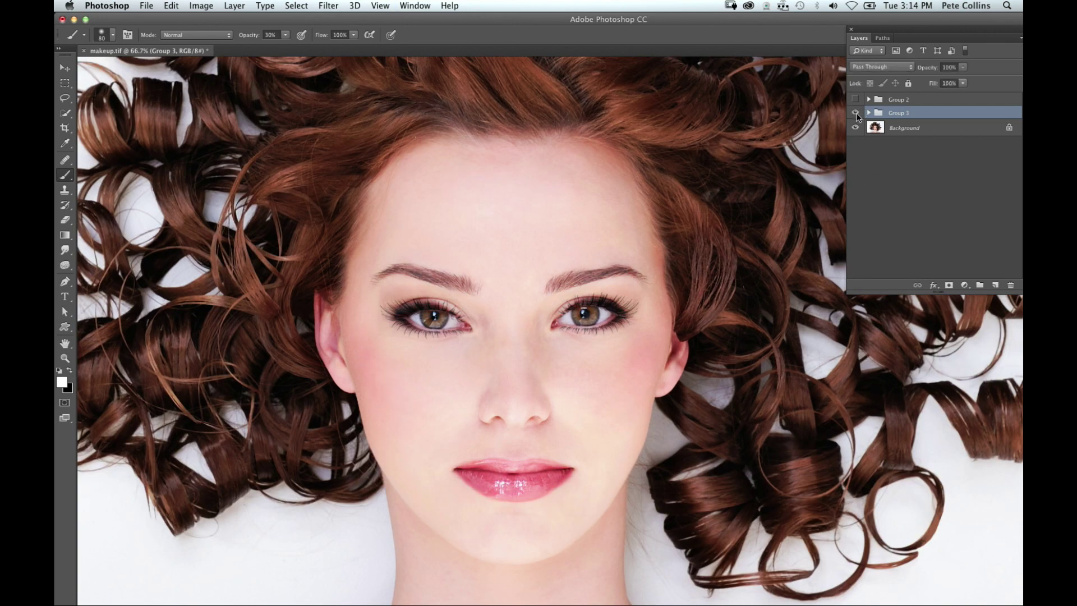
pyautogui.click(856, 113)
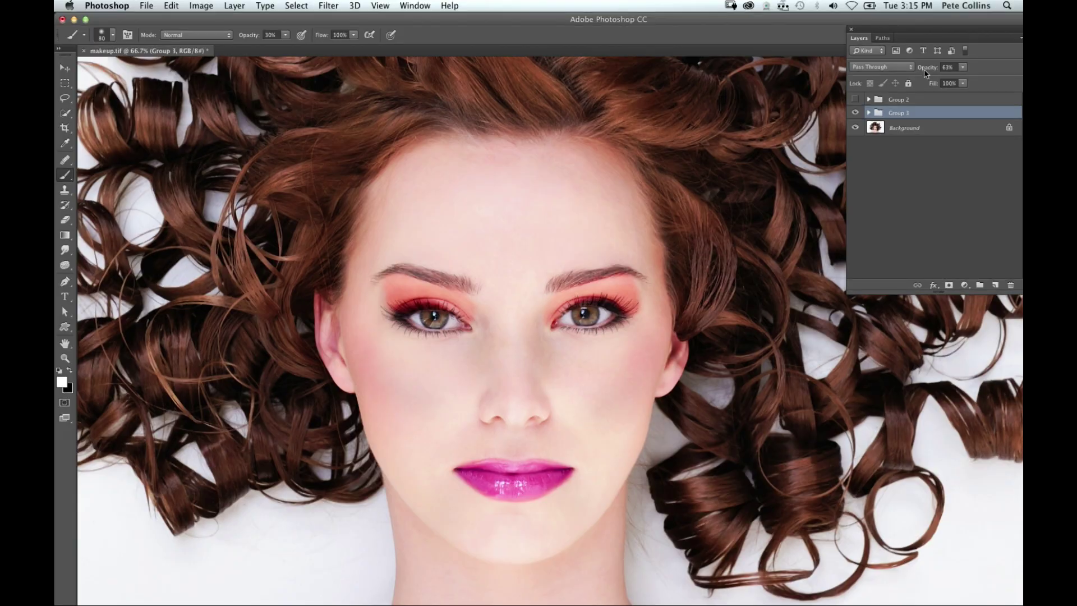
pyautogui.moveTo(921, 70); pyautogui.dragTo(940, 68)
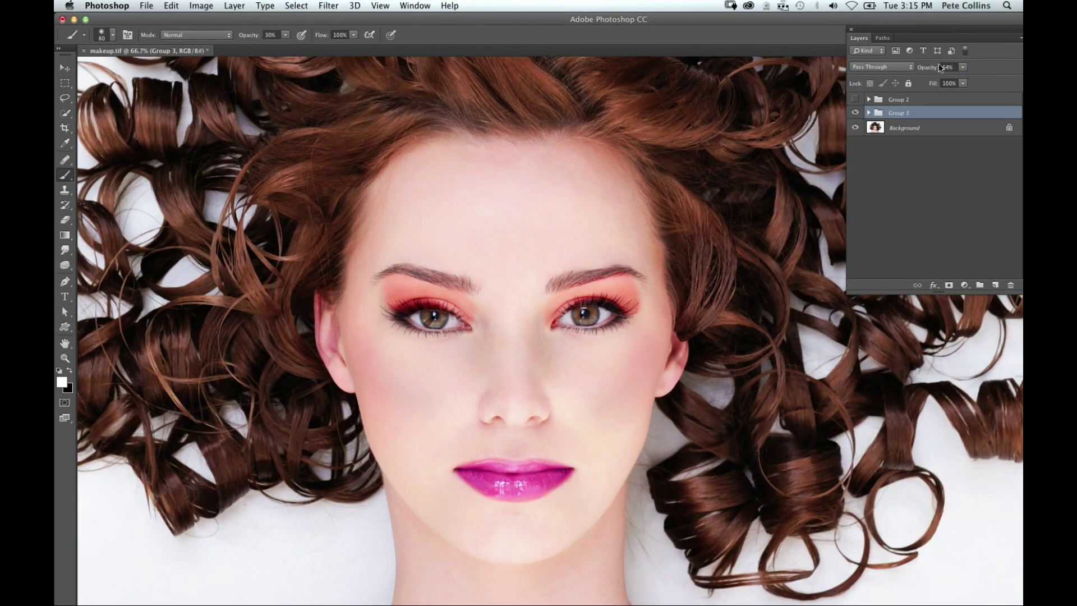
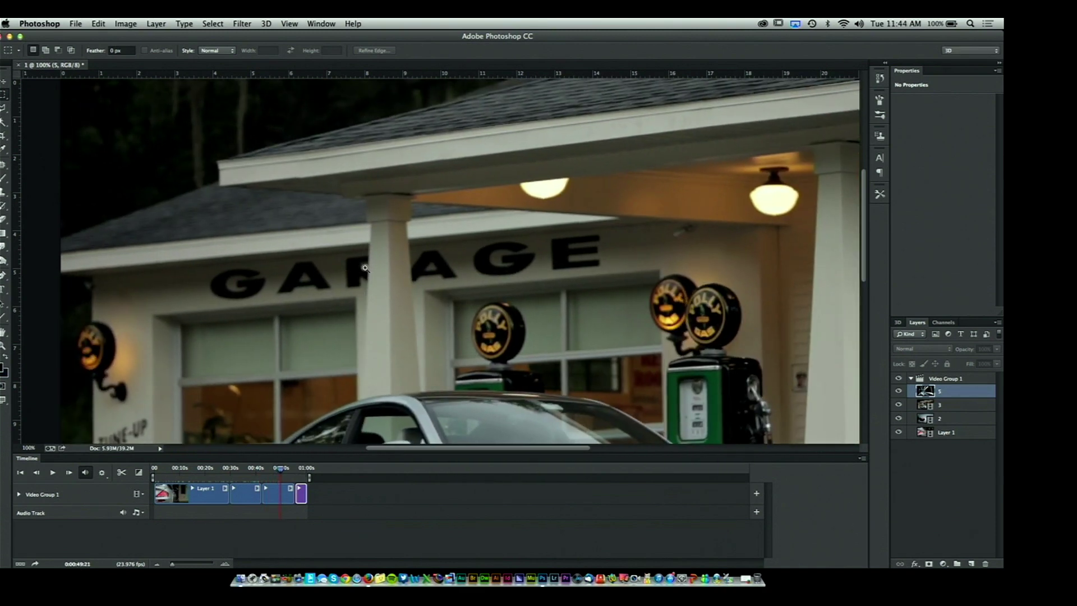
# - Move the timeline playhead back to 0:00:13:01 in the first clip, then float the Layers panel beside the frame and lengthen it
pyautogui.moveTo(365, 268); pyautogui.dragTo(342, 342)
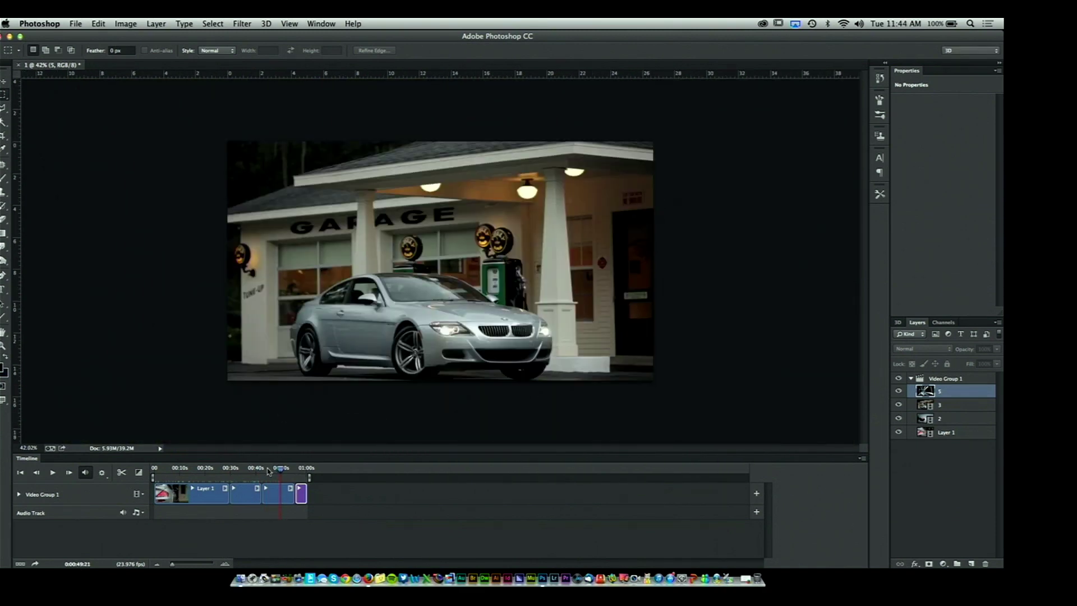
pyautogui.moveTo(285, 469); pyautogui.dragTo(188, 470)
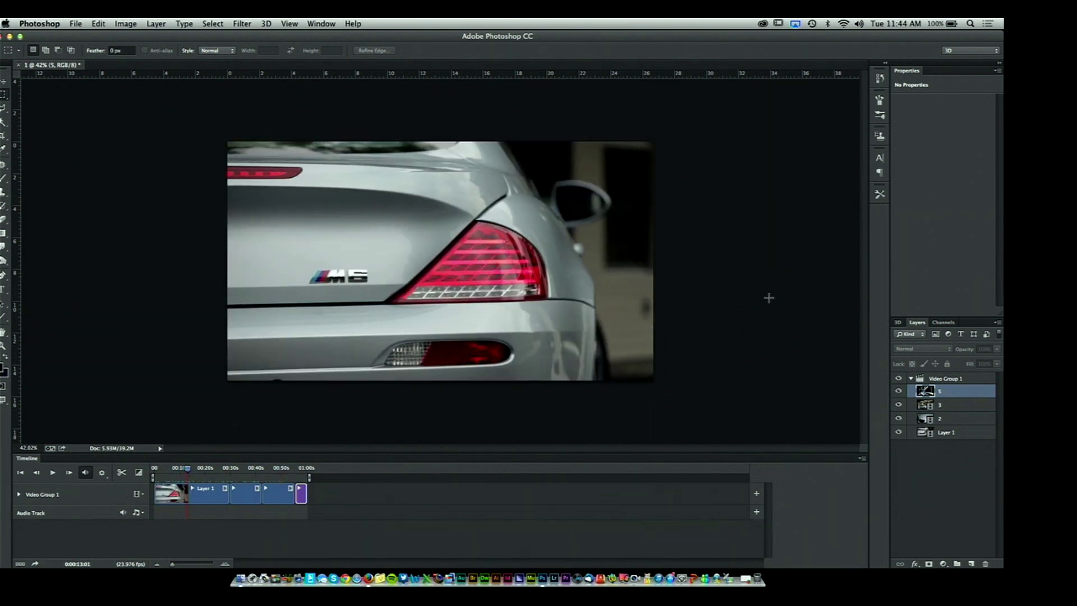
pyautogui.moveTo(917, 324); pyautogui.dragTo(705, 110)
pyautogui.moveTo(799, 213); pyautogui.dragTo(806, 331)
# - Select the first, second and third timeline clips in turn to see their matching layers, then scrub through the first clip
pyautogui.click(206, 497)
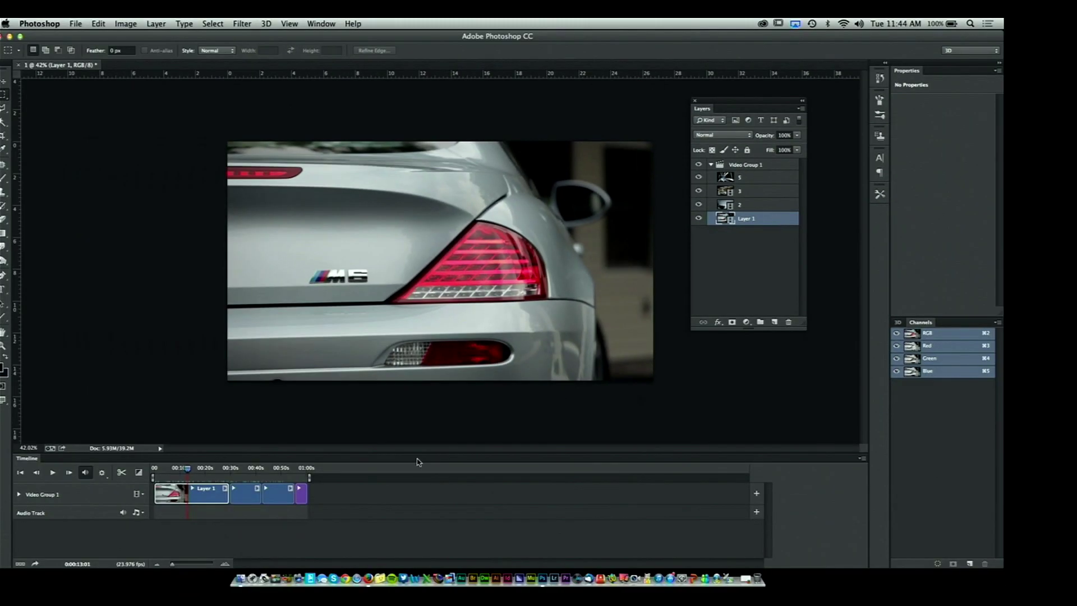
pyautogui.click(245, 500)
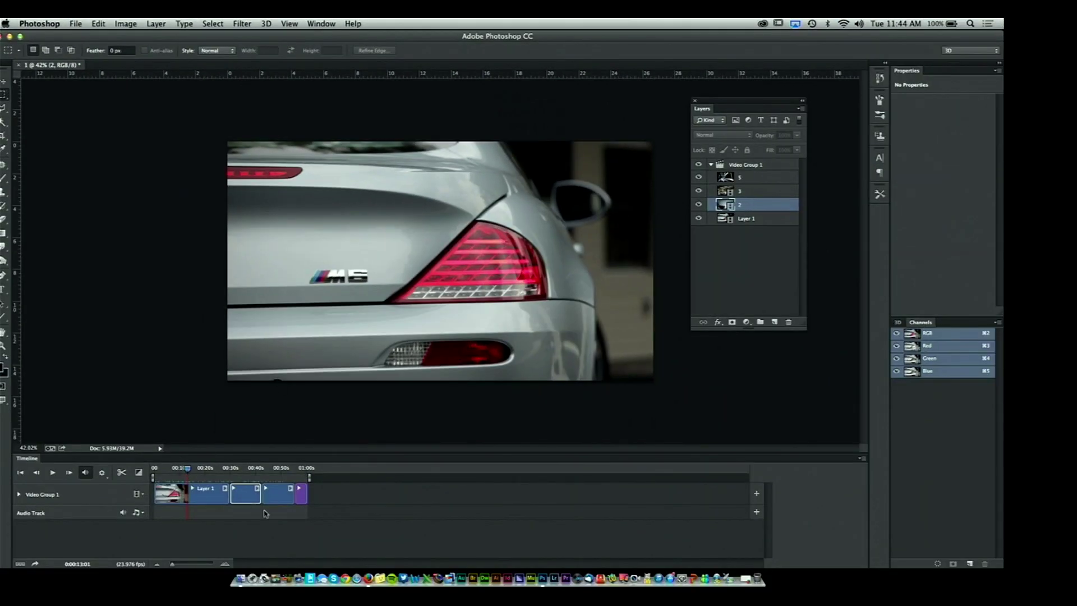
pyautogui.click(286, 496)
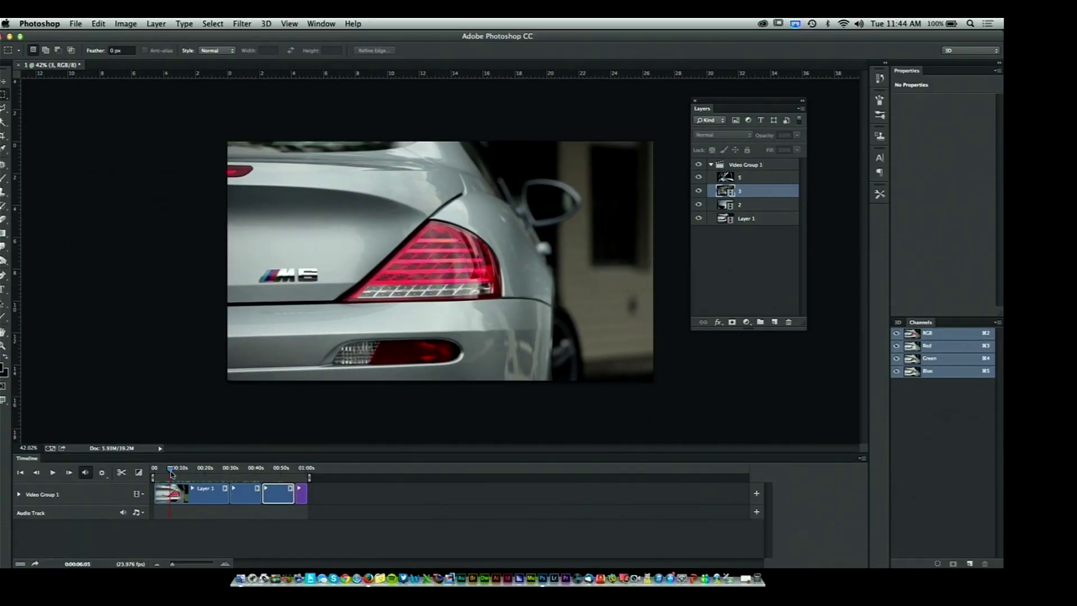
pyautogui.moveTo(169, 478); pyautogui.dragTo(189, 478)
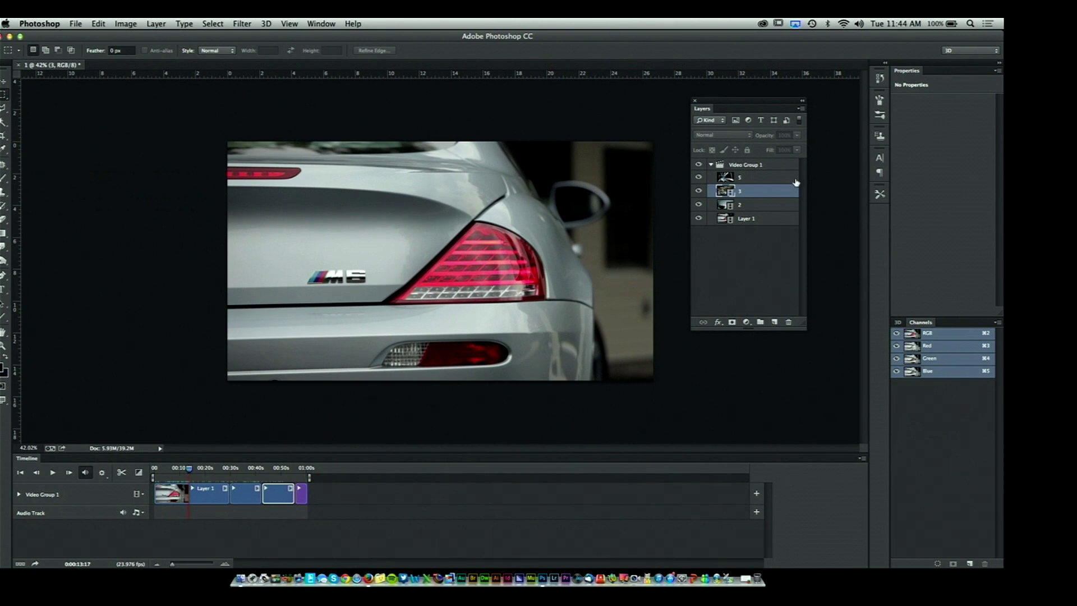
# - Add a Curves adjustment to the first clip, Layer 1, and brighten its midtones with a point at input 115, output 119
pyautogui.click(217, 500)
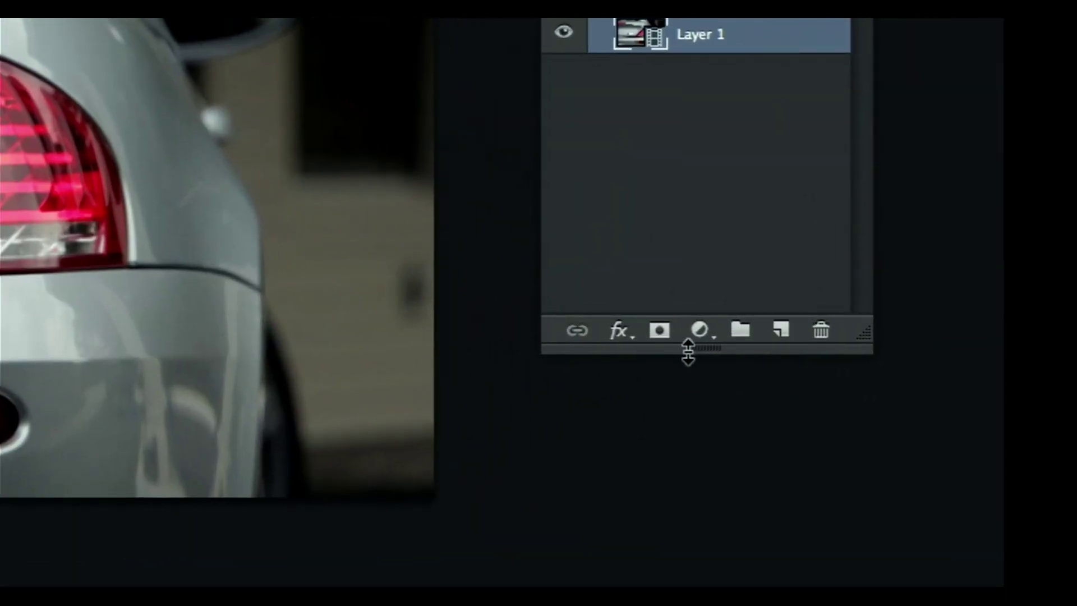
pyautogui.click(747, 323)
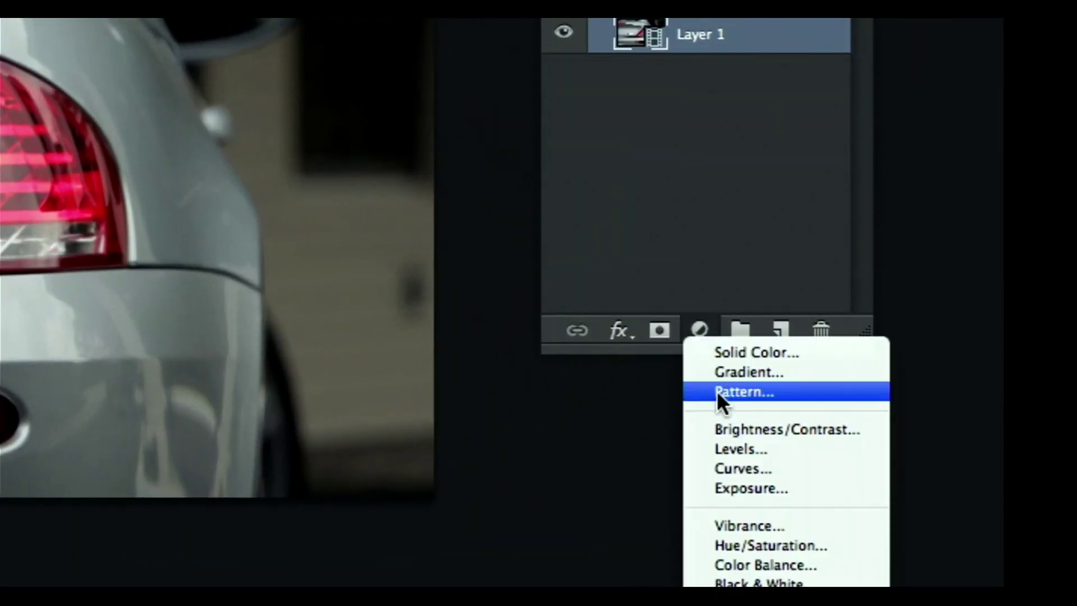
pyautogui.click(746, 469)
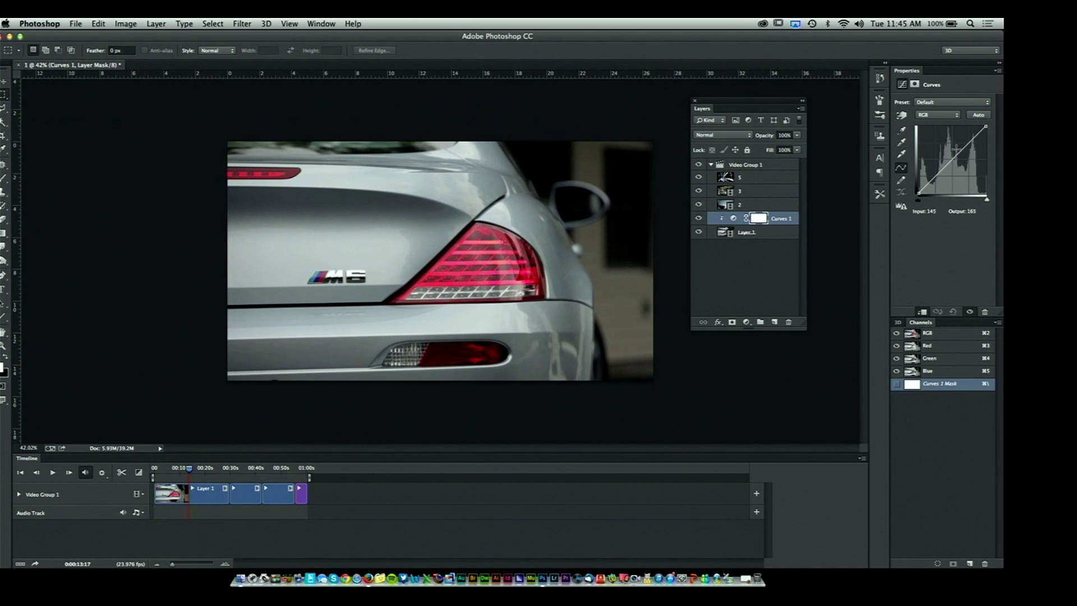
pyautogui.moveTo(963, 152)
pyautogui.mouseDown()
pyautogui.moveTo(946, 152)
pyautogui.moveTo(949, 161)
pyautogui.mouseUp()
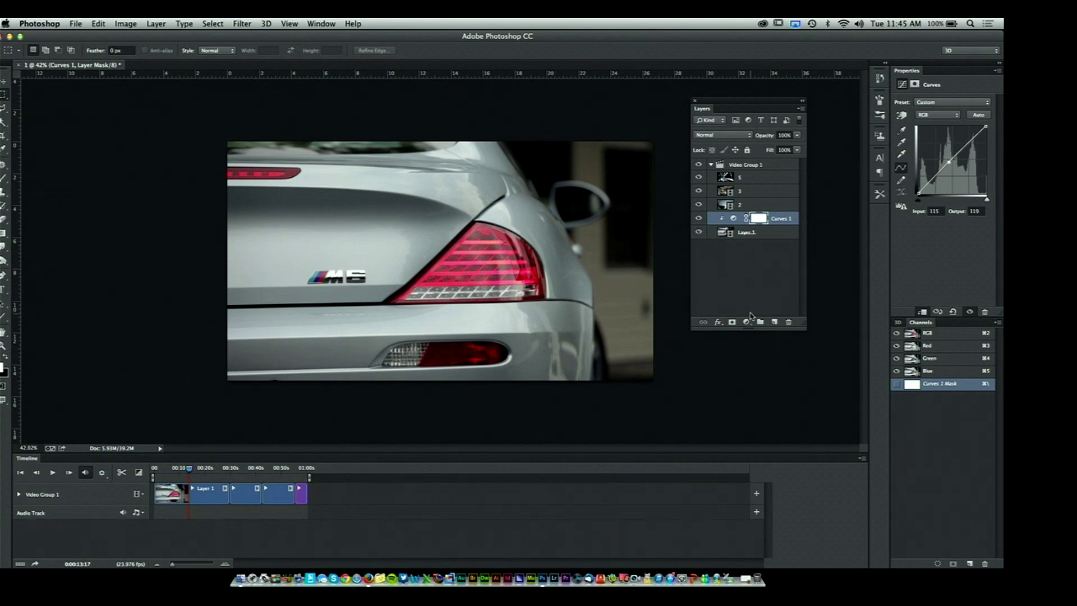
# - Add a Hue/Saturation adjustment above Curves 1 with Hue set to -14, and compare the clip with and without it
pyautogui.click(746, 323)
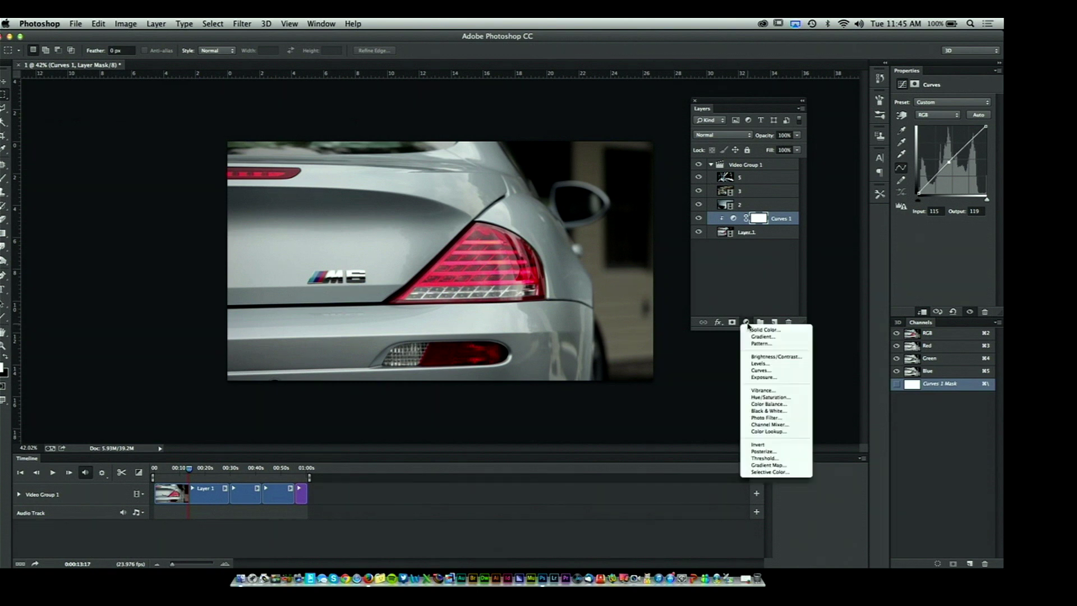
pyautogui.click(787, 399)
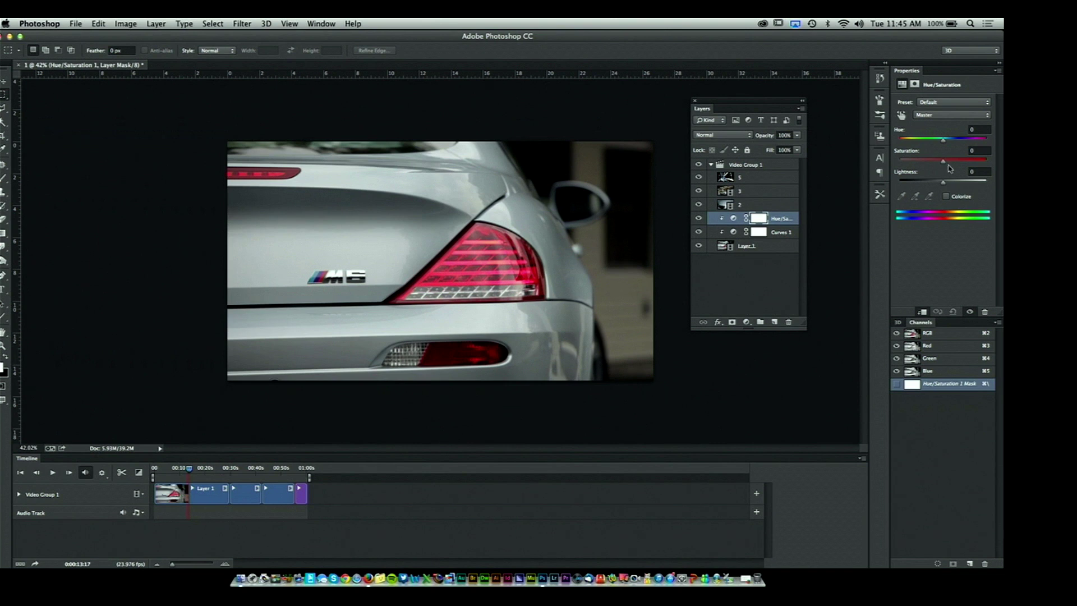
pyautogui.moveTo(947, 143)
pyautogui.mouseDown()
pyautogui.moveTo(978, 142)
pyautogui.moveTo(934, 142)
pyautogui.mouseUp()
pyautogui.click(698, 219)
pyautogui.click(698, 219)
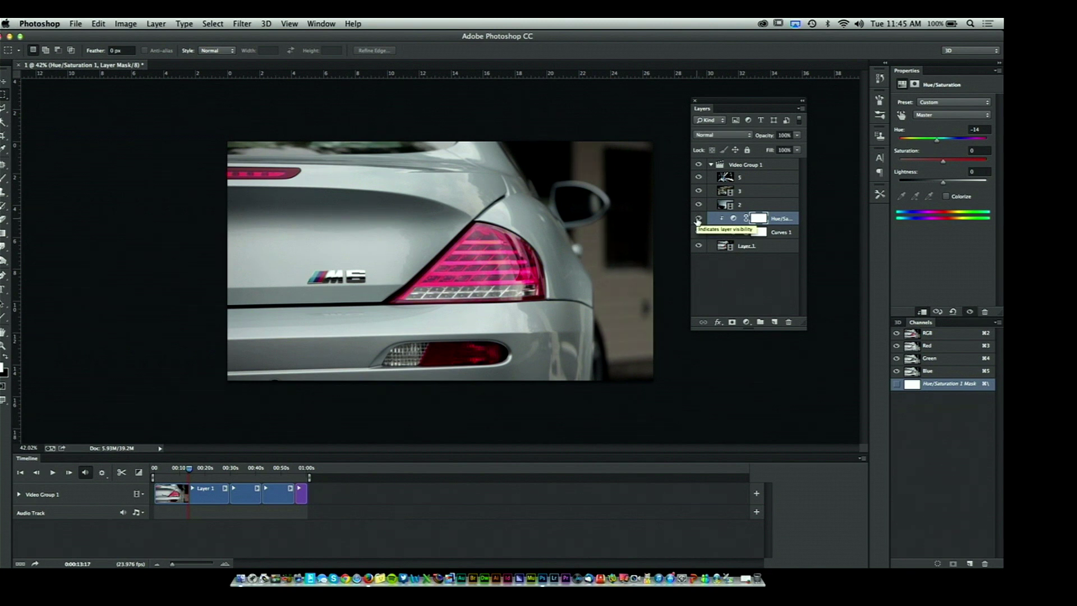
# - Compare the first clip with and without Hue/Saturation 1, and delete both the Hue/Saturation and Curves adjustment layers
pyautogui.click(698, 218)
pyautogui.click(698, 219)
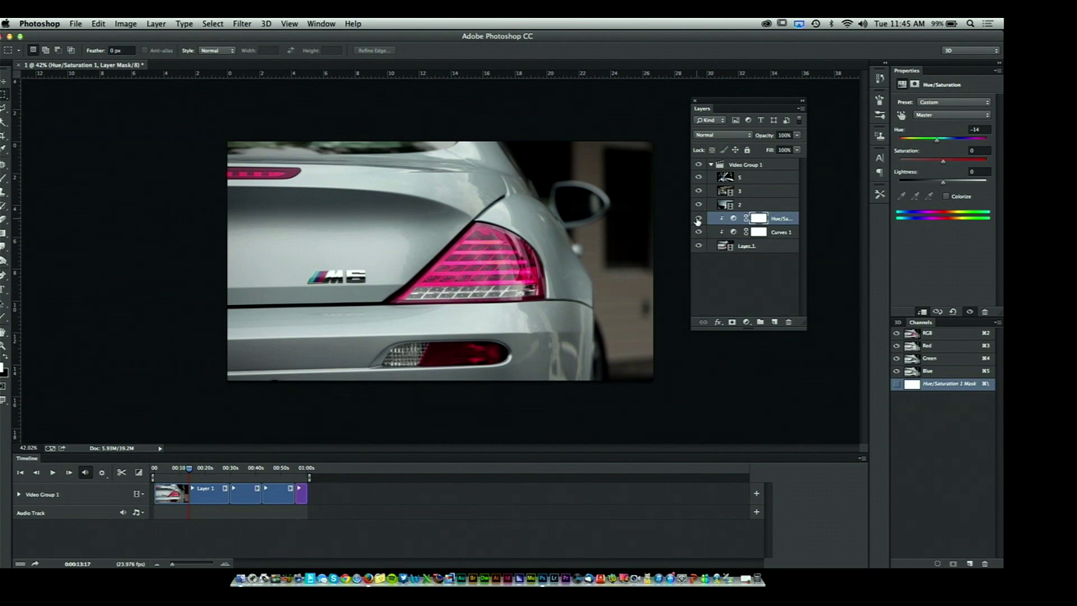
pyautogui.moveTo(790, 224); pyautogui.dragTo(789, 322)
pyautogui.moveTo(787, 230); pyautogui.dragTo(788, 322)
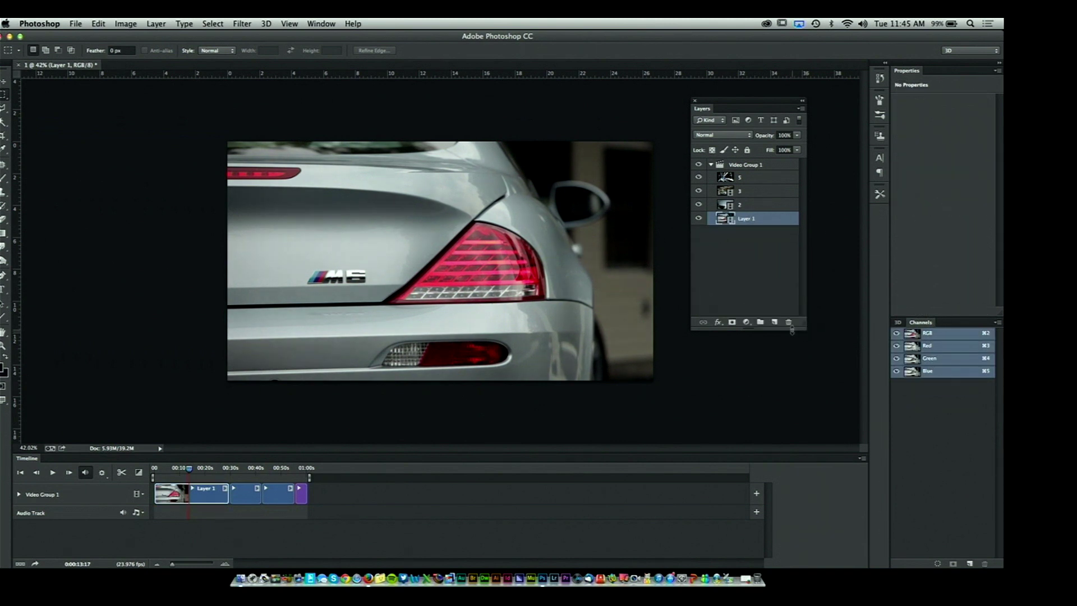
# - Add a Black & White adjustment to Layer 1 and tune it on the image to Blues 34 and Reds 66
pyautogui.click(746, 322)
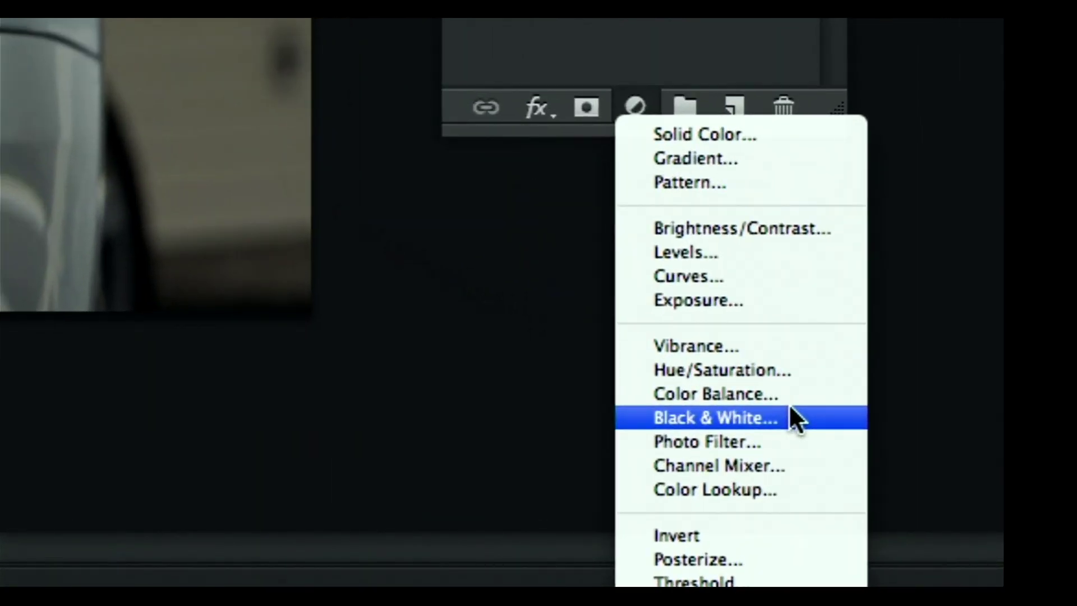
pyautogui.click(790, 408)
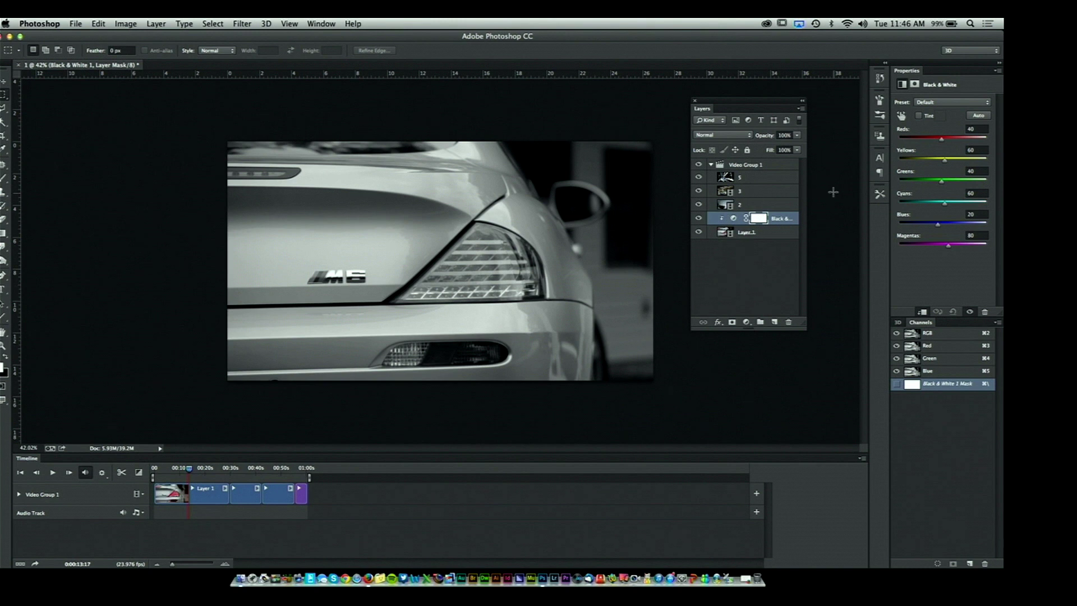
pyautogui.click(903, 116)
pyautogui.moveTo(491, 323)
pyautogui.mouseDown()
pyautogui.moveTo(555, 332)
pyautogui.moveTo(404, 330)
pyautogui.moveTo(492, 318)
pyautogui.mouseUp()
pyautogui.moveTo(444, 184); pyautogui.dragTo(487, 191)
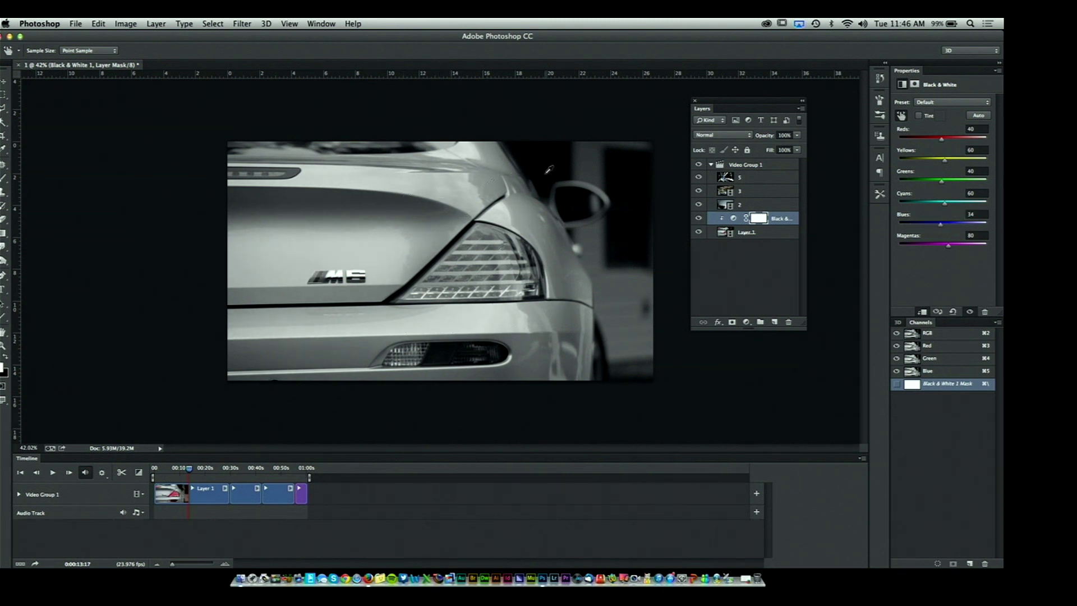
pyautogui.moveTo(649, 159)
pyautogui.mouseDown()
pyautogui.moveTo(645, 168)
pyautogui.moveTo(692, 169)
pyautogui.moveTo(656, 173)
pyautogui.mouseUp()
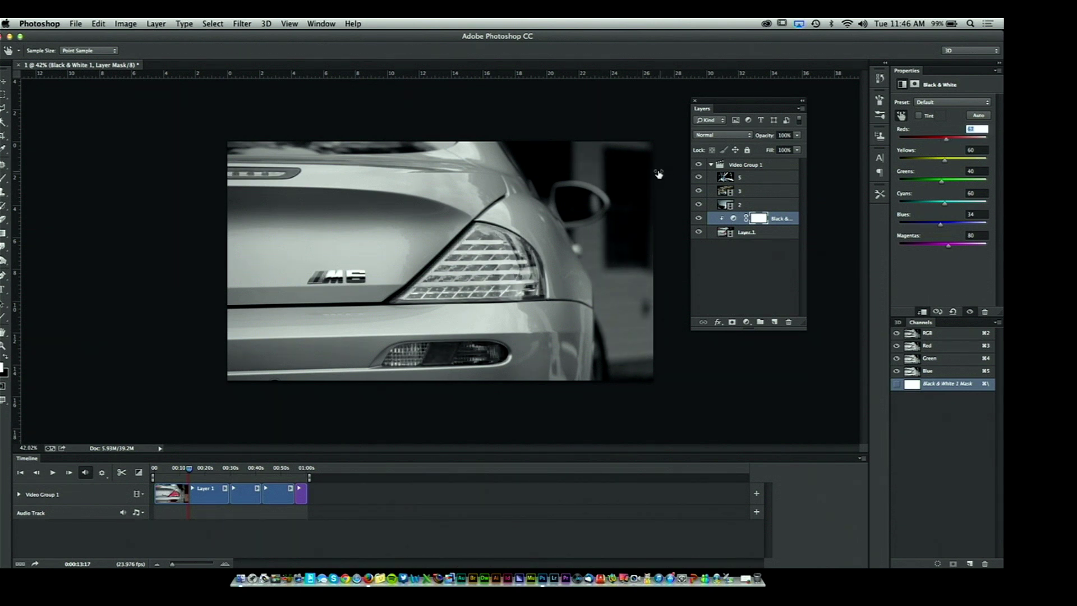
# - Go to 0:00:46:20, move Black & White 1 above the collapsed Video Group 1, and extend its timeline clip across the whole video
pyautogui.moveTo(191, 473); pyautogui.dragTo(276, 484)
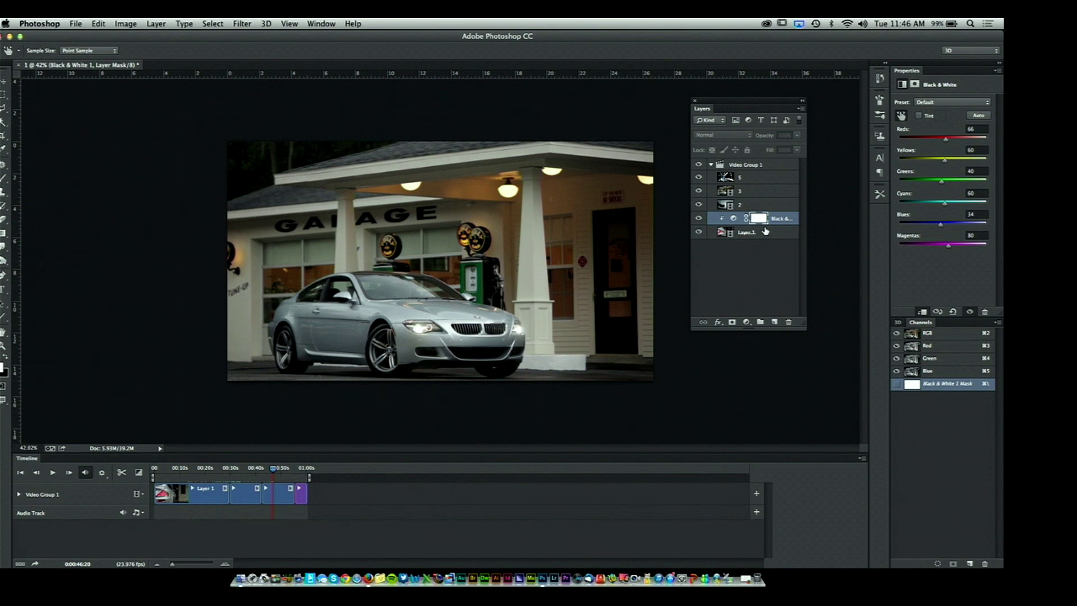
pyautogui.moveTo(793, 218); pyautogui.dragTo(780, 163)
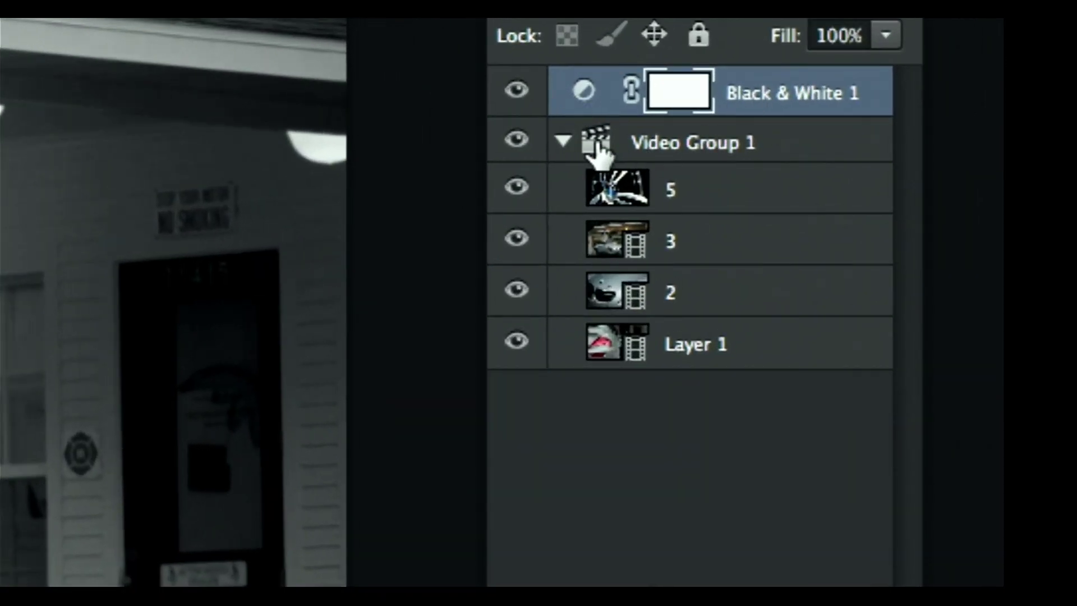
pyautogui.click(562, 142)
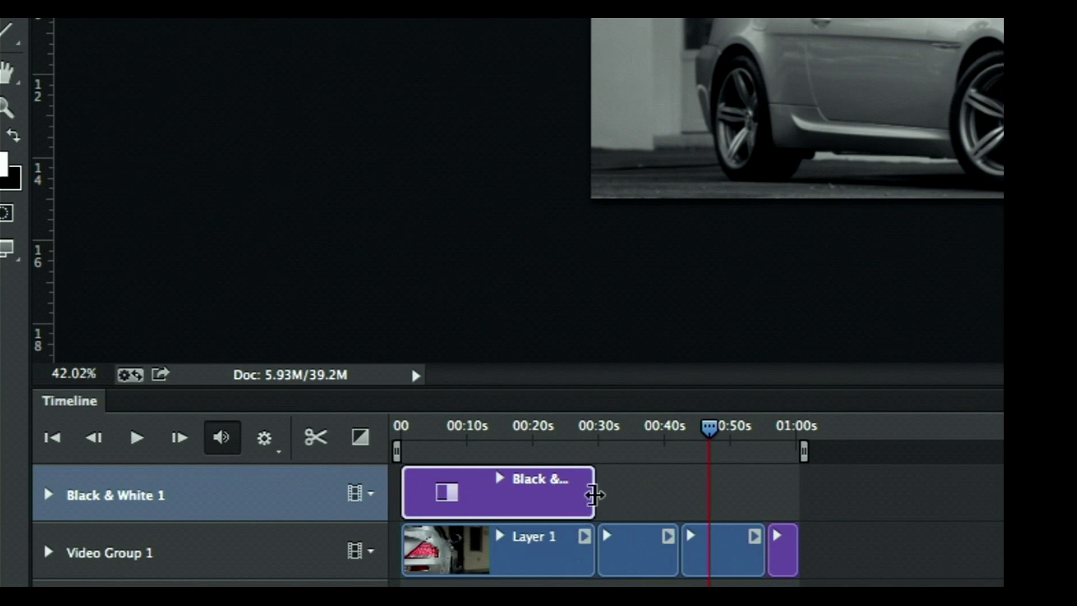
pyautogui.moveTo(592, 495); pyautogui.dragTo(797, 505)
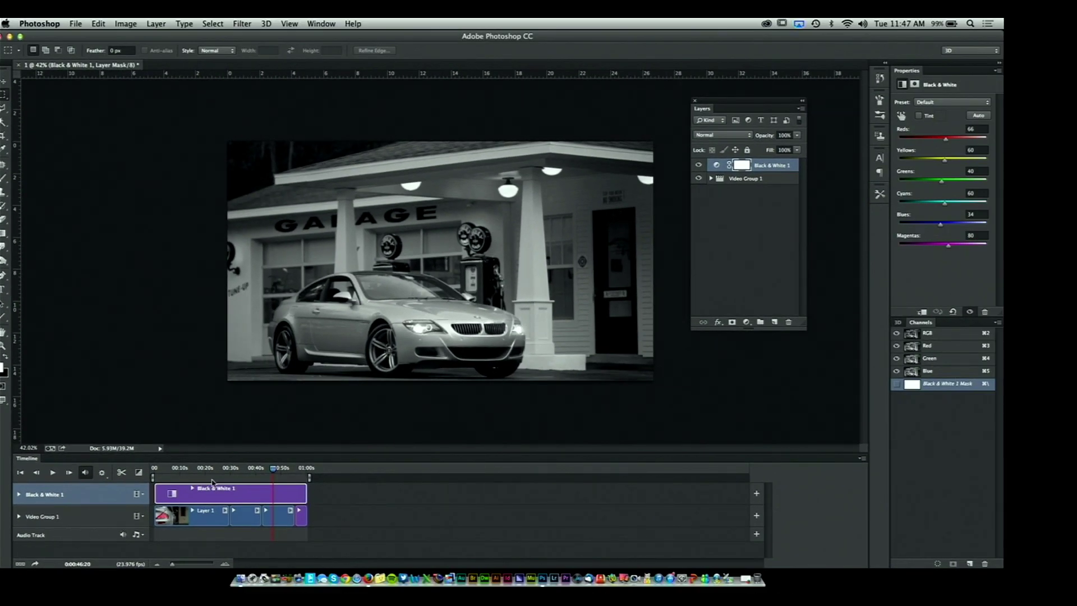
pyautogui.moveTo(224, 470); pyautogui.dragTo(284, 476)
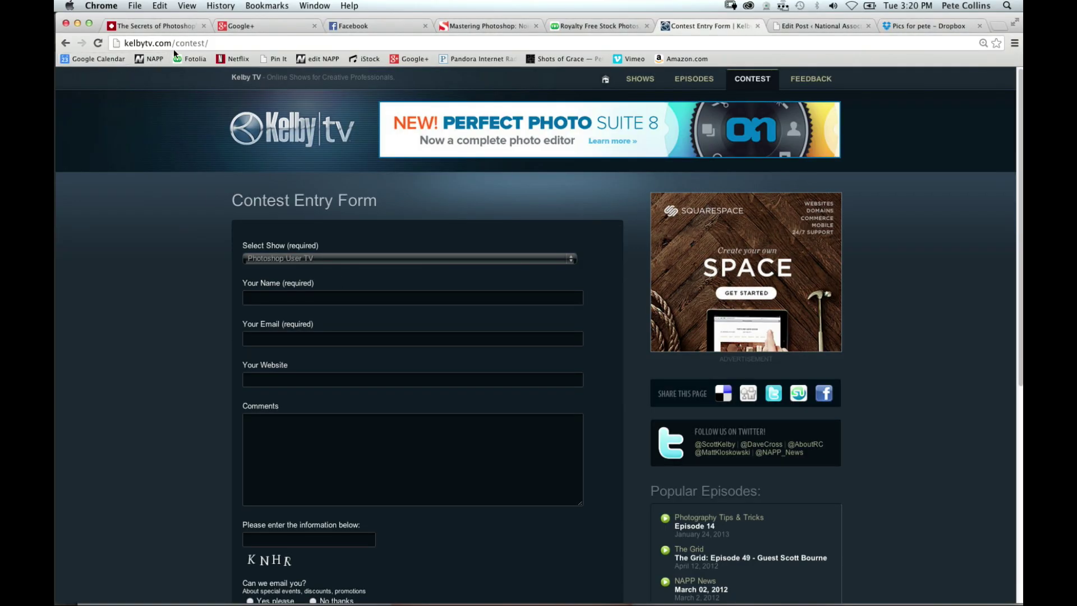
# - In Chrome, choose Photoshop User TV as the show in the Kelby TV contest entry form
pyautogui.click(569, 261)
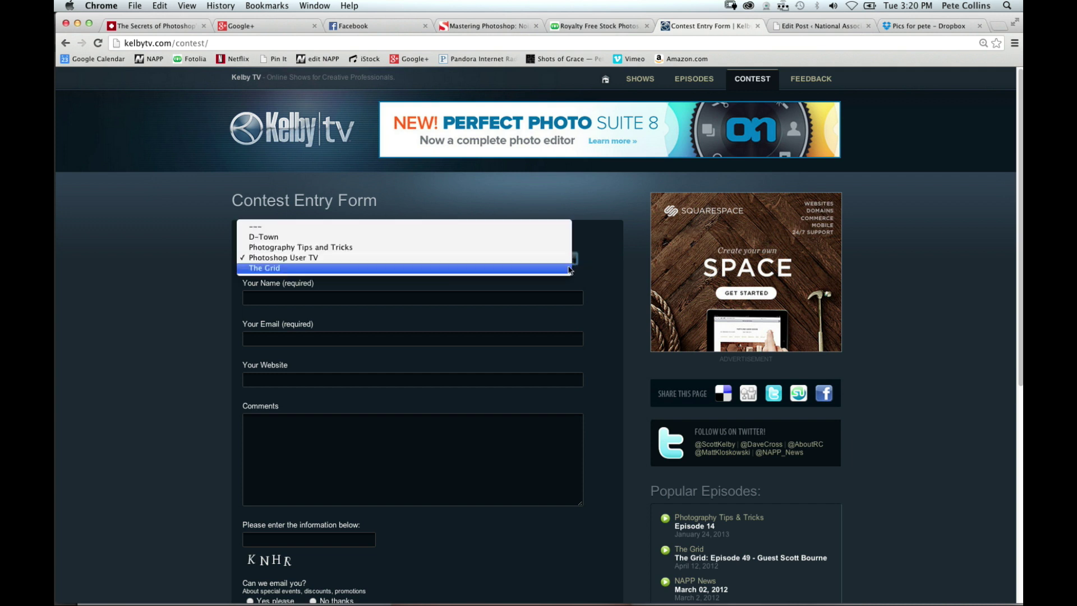
pyautogui.click(411, 261)
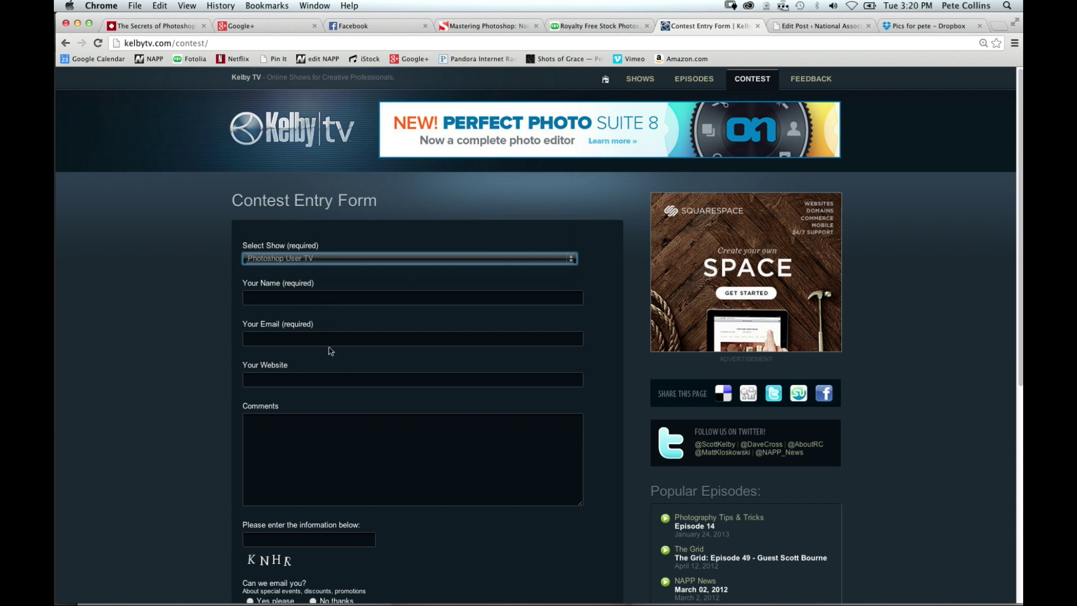